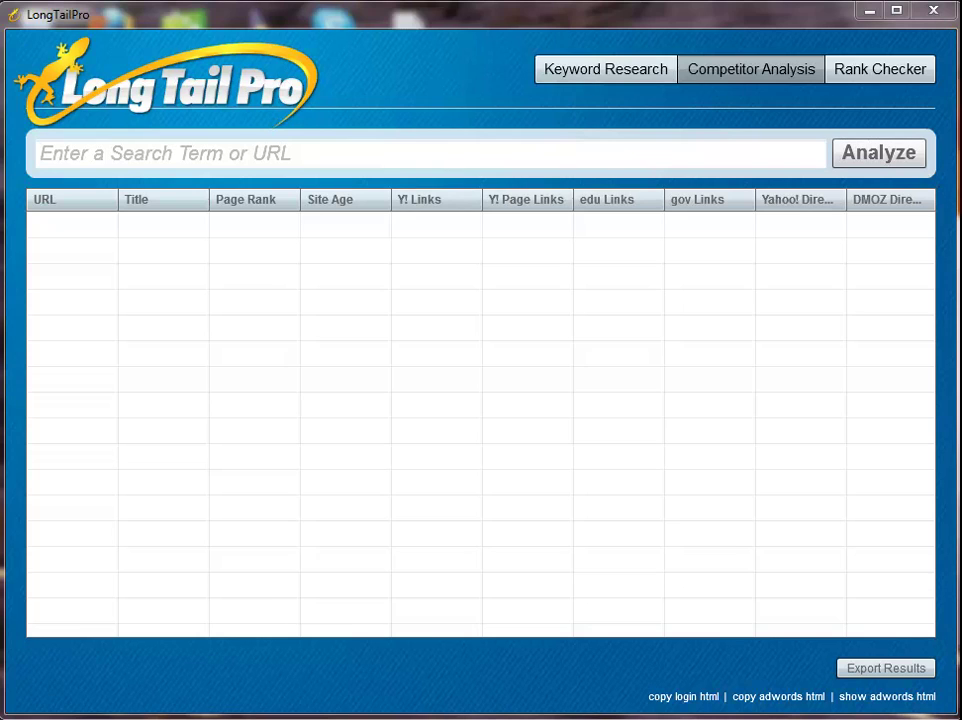
pyautogui.click(616, 69)
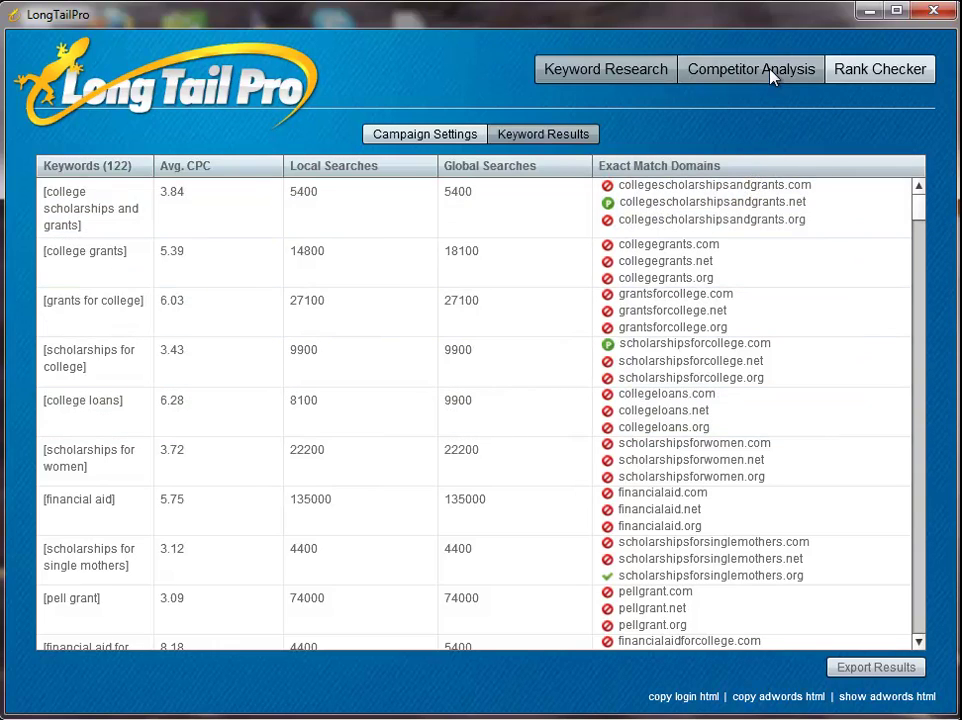
pyautogui.click(773, 78)
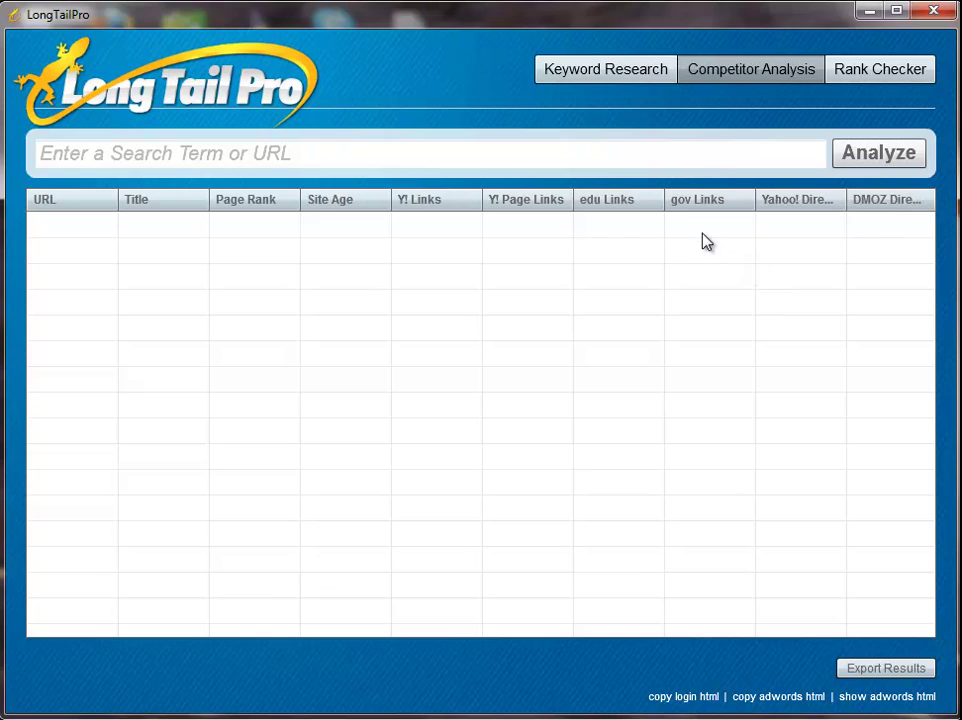
# Sort the keyword results by Avg. CPC, highest first, and select 'water heater problems' (9.85).
pyautogui.click(614, 80)
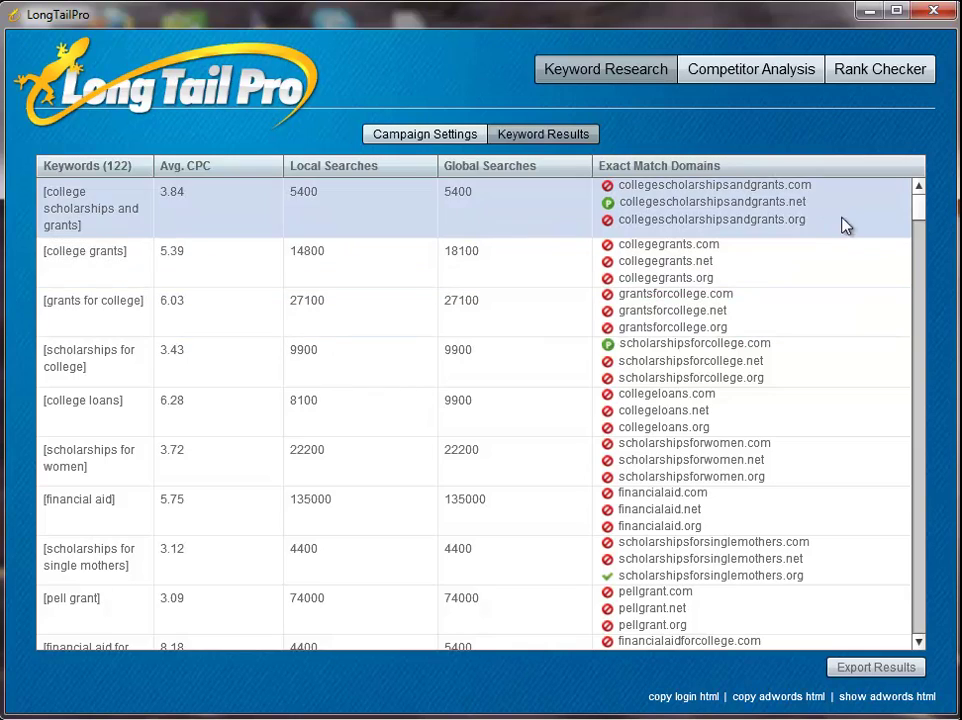
pyautogui.click(266, 170)
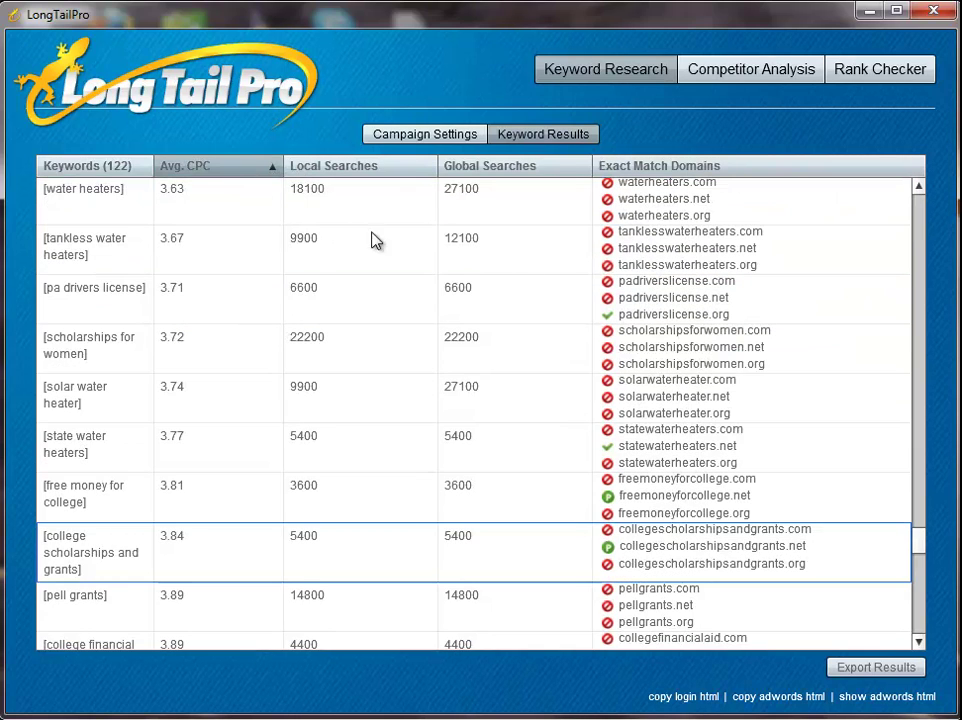
pyautogui.moveTo(919, 539); pyautogui.dragTo(919, 208)
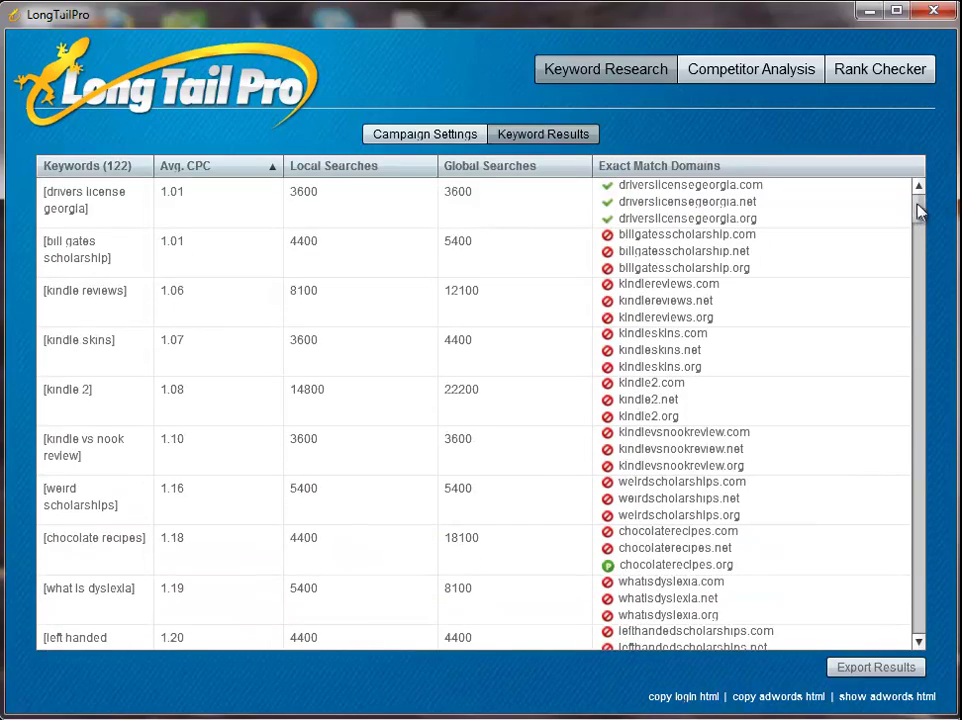
pyautogui.click(252, 172)
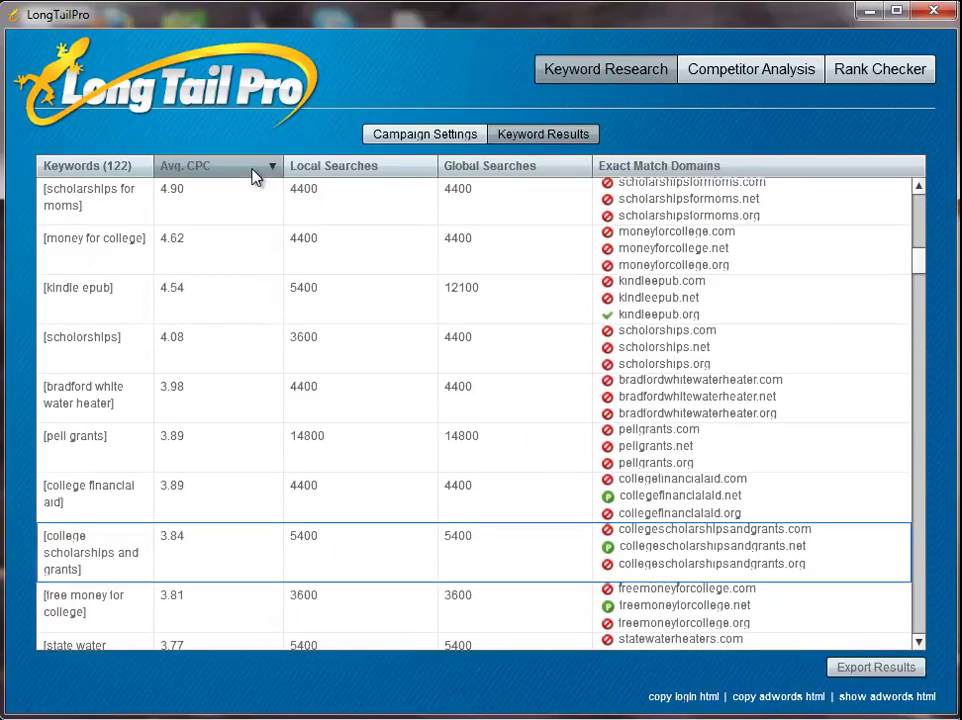
pyautogui.moveTo(925, 277); pyautogui.dragTo(919, 192)
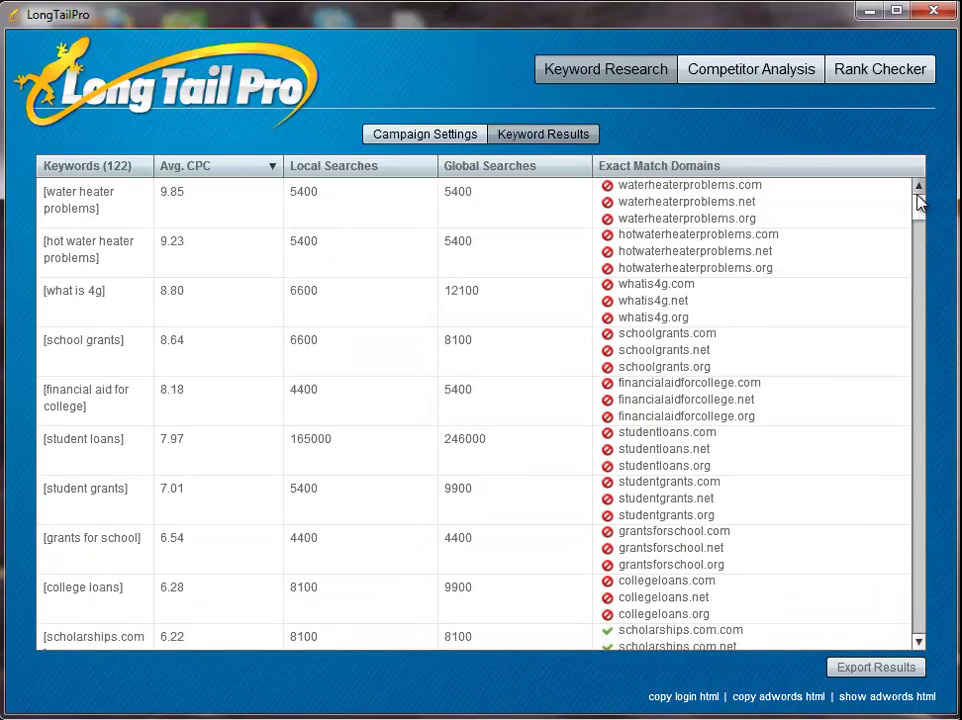
pyautogui.click(190, 214)
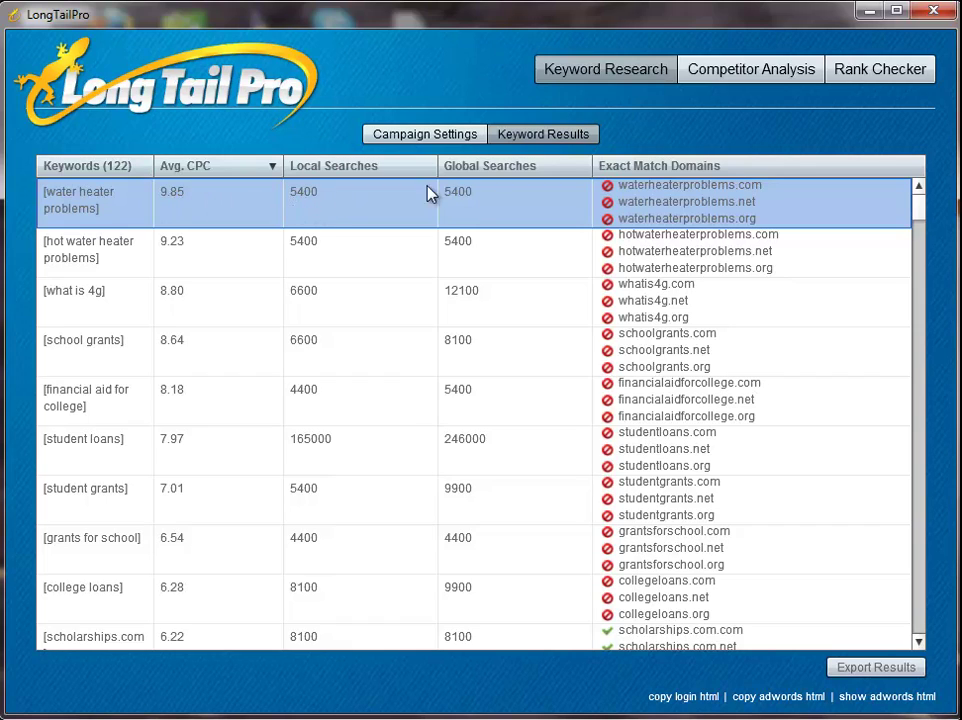
# Analyze competition for 'water heater problems' on Competitor Analysis to list its top 10 ranking pages.
pyautogui.click(756, 72)
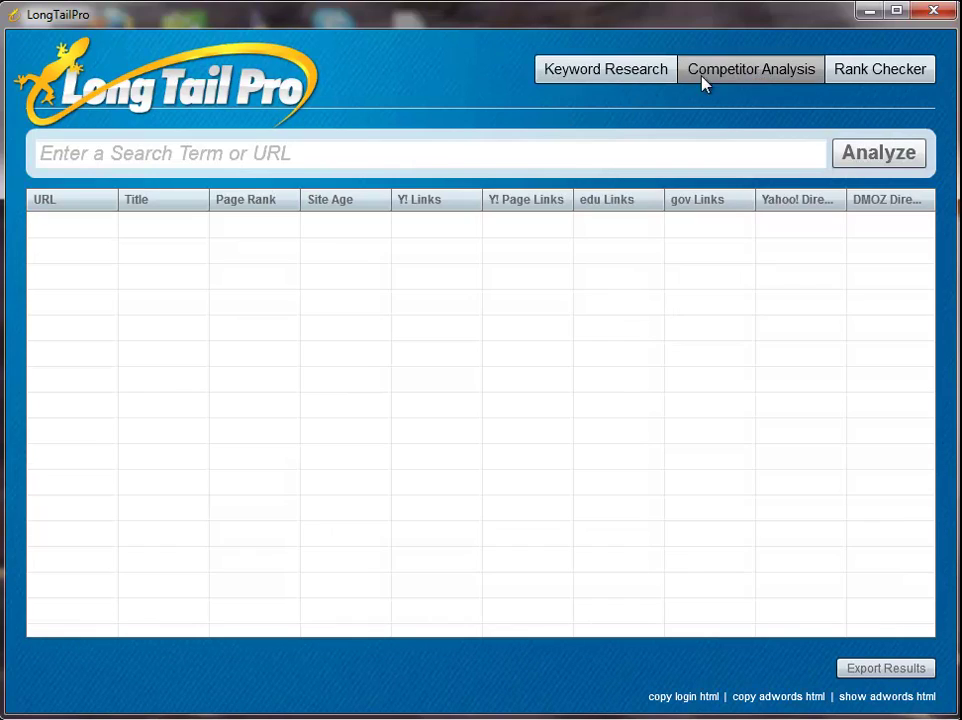
pyautogui.click(628, 78)
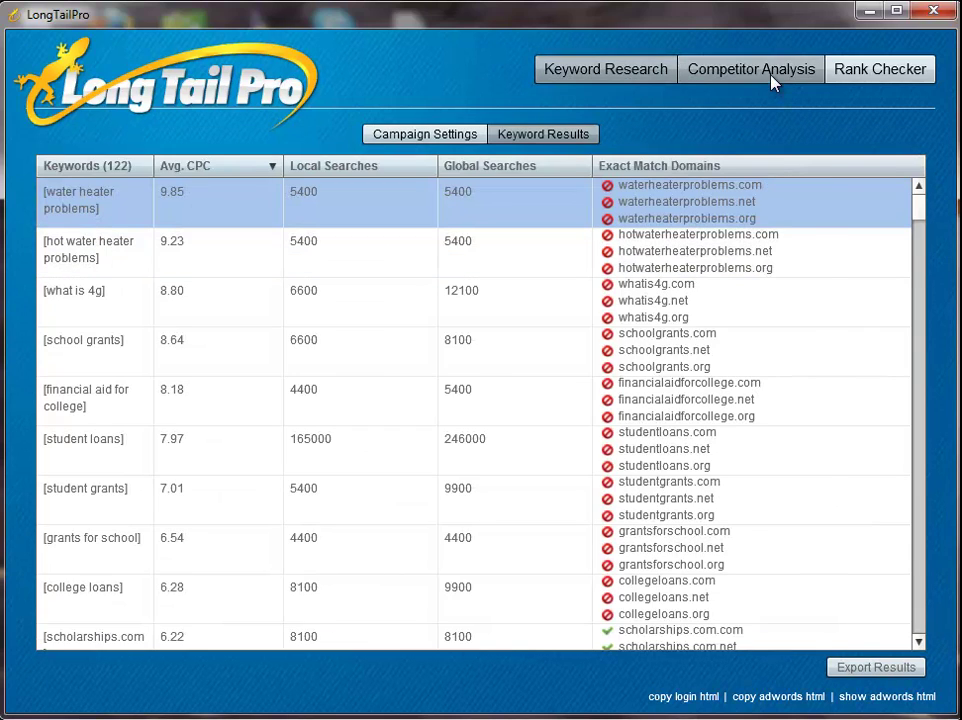
pyautogui.click(771, 76)
pyautogui.click(587, 155)
pyautogui.write('w')
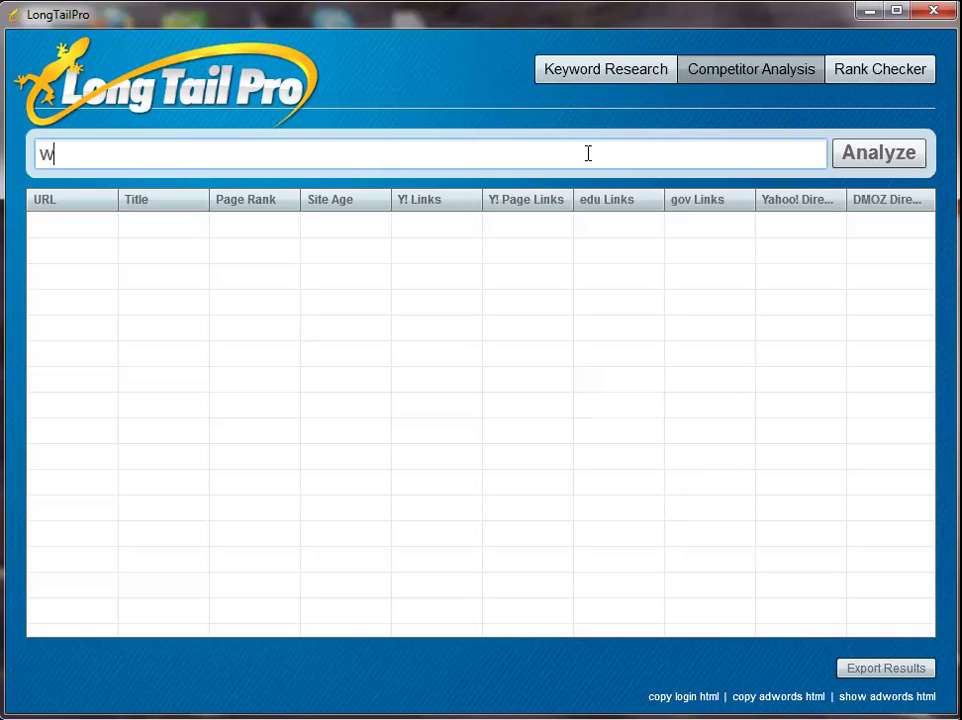
pyautogui.write('ater heater pro')
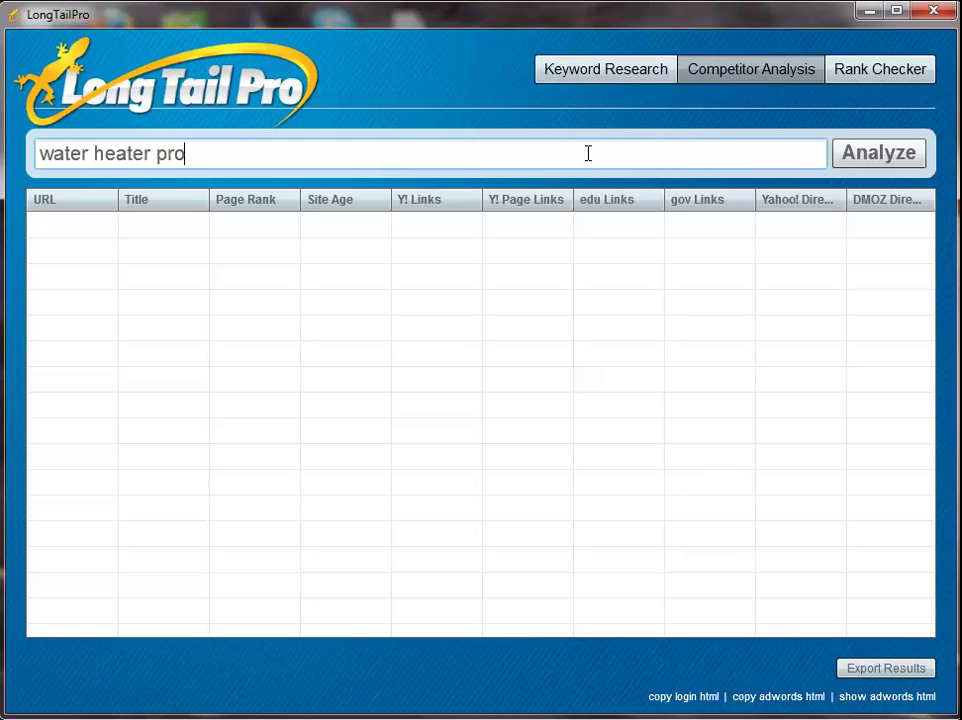
pyautogui.write('blems')
pyautogui.press('Return')
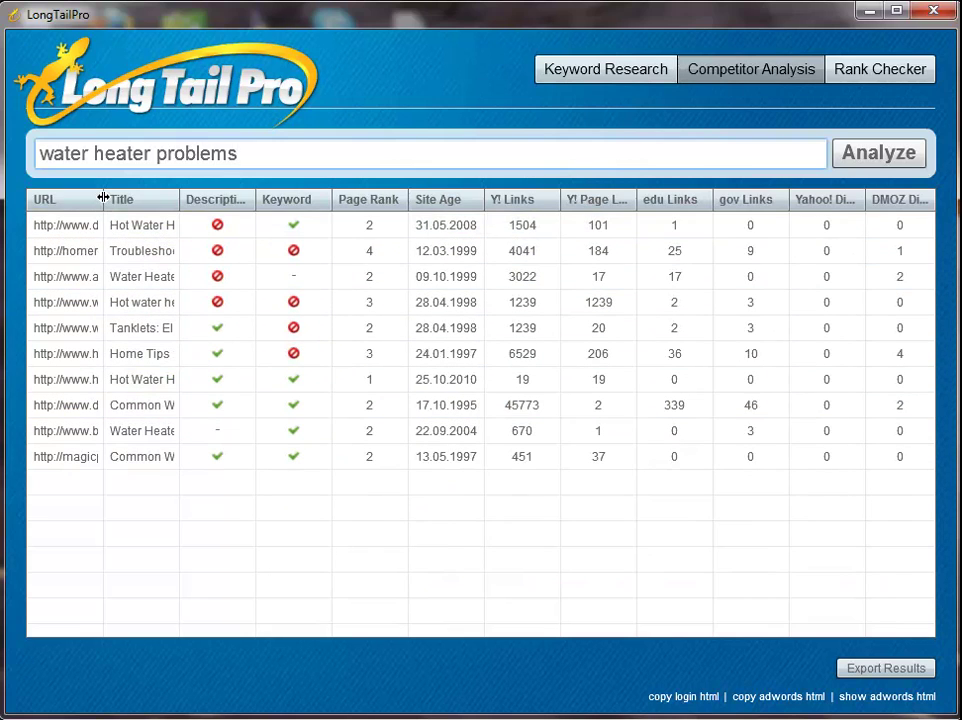
# Widen the URL column of the water heater problems competitor table to show fuller addresses.
pyautogui.moveTo(103, 198); pyautogui.dragTo(384, 207)
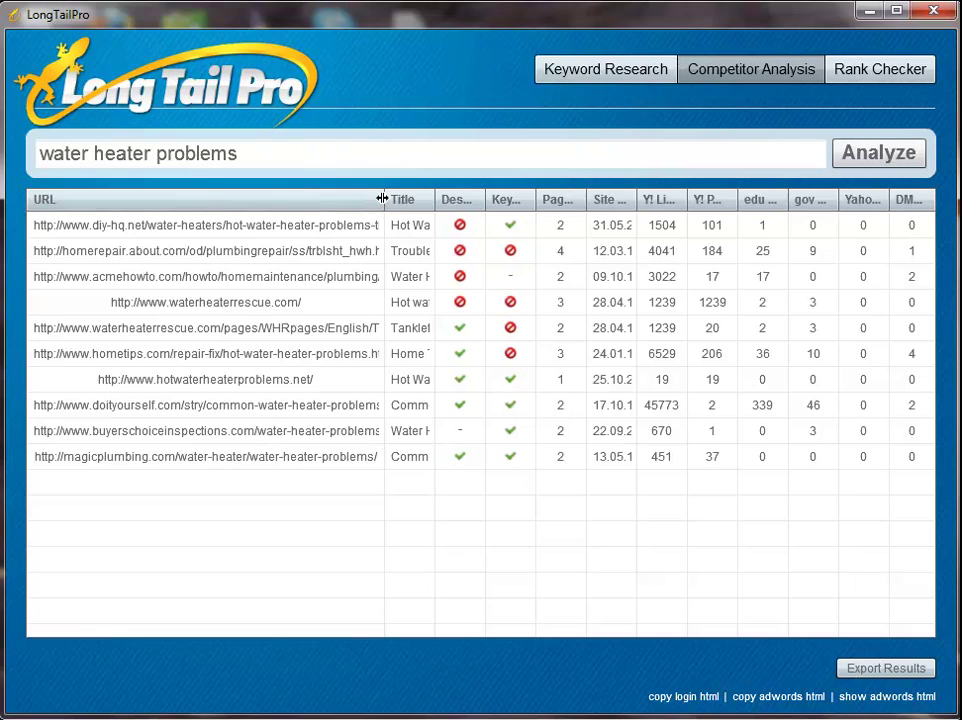
pyautogui.moveTo(384, 199); pyautogui.dragTo(201, 203)
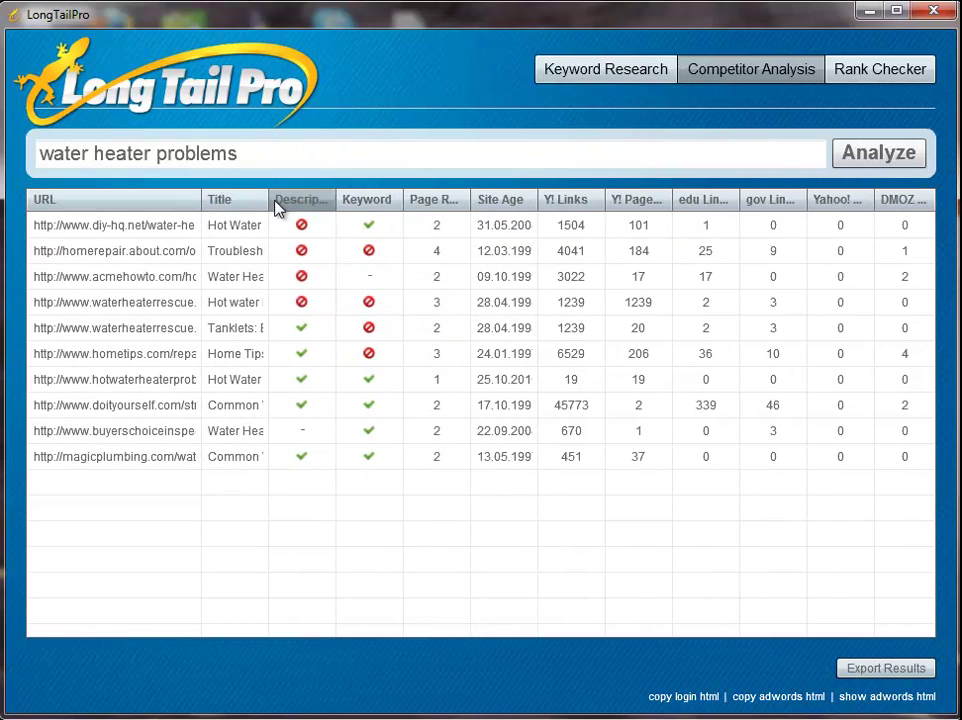
# Widen then narrow the Title column, and widen the Description and Keyword columns to show full headers.
pyautogui.moveTo(268, 199); pyautogui.dragTo(432, 205)
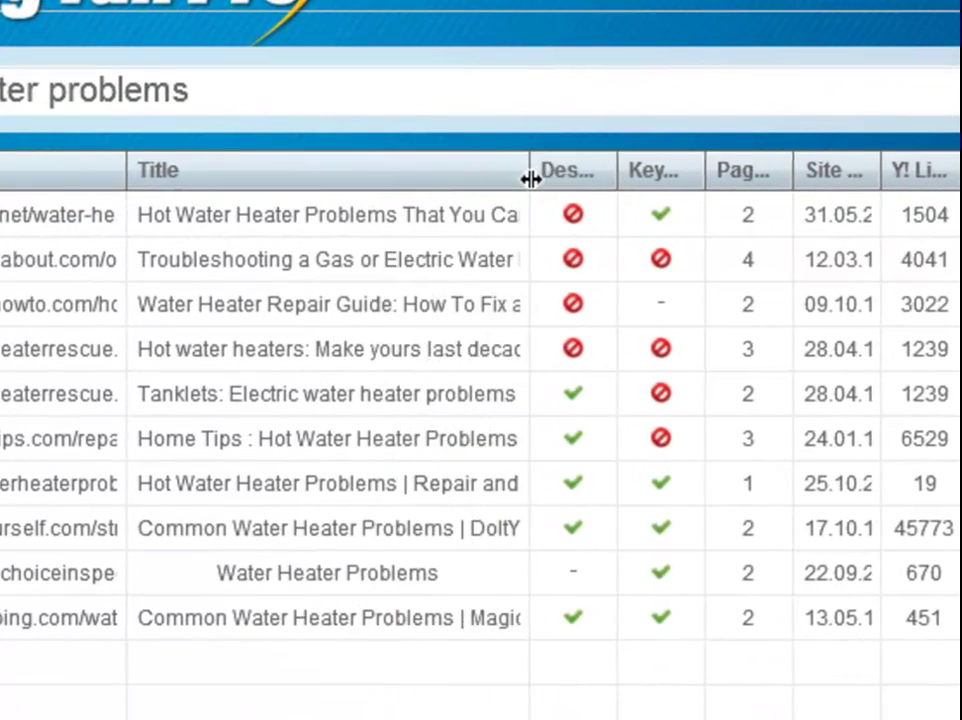
pyautogui.moveTo(530, 178); pyautogui.dragTo(670, 196)
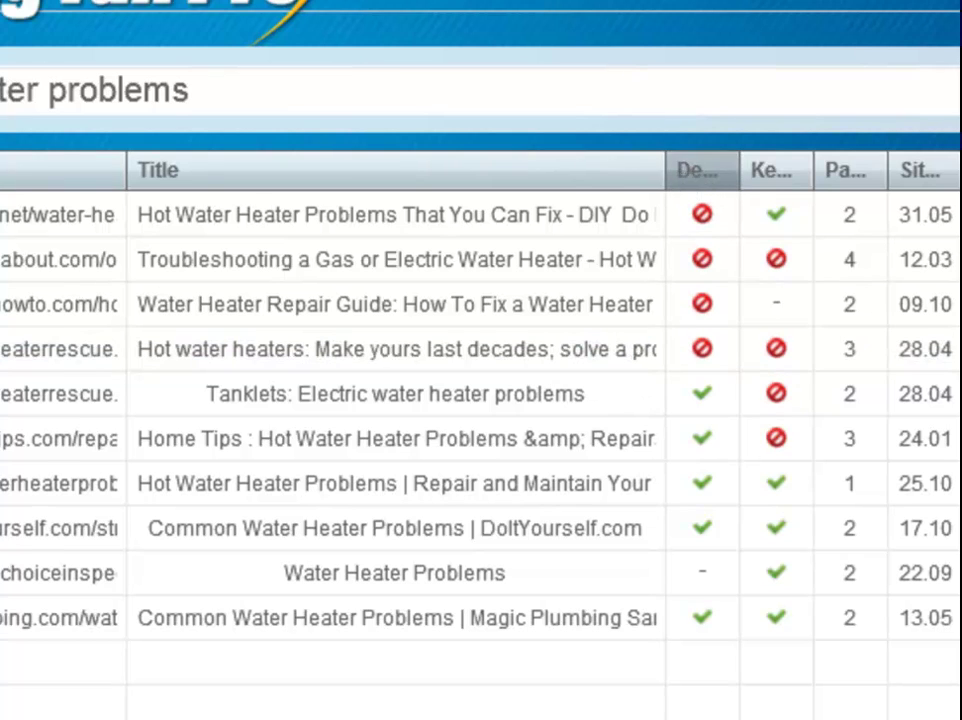
pyautogui.moveTo(663, 165); pyautogui.dragTo(820, 176)
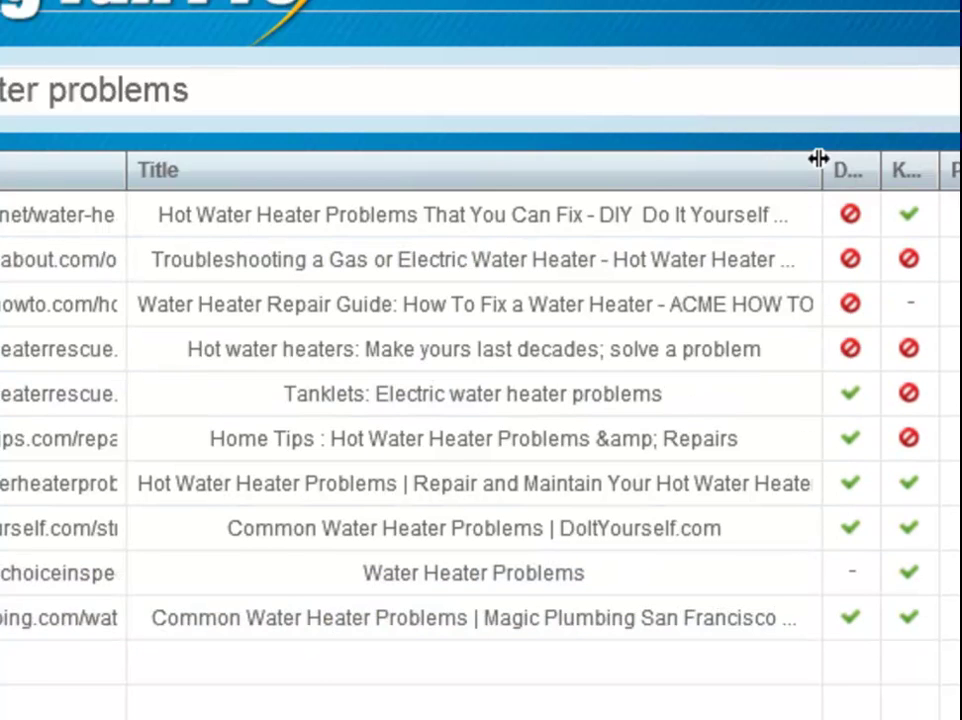
pyautogui.moveTo(818, 158); pyautogui.dragTo(276, 195)
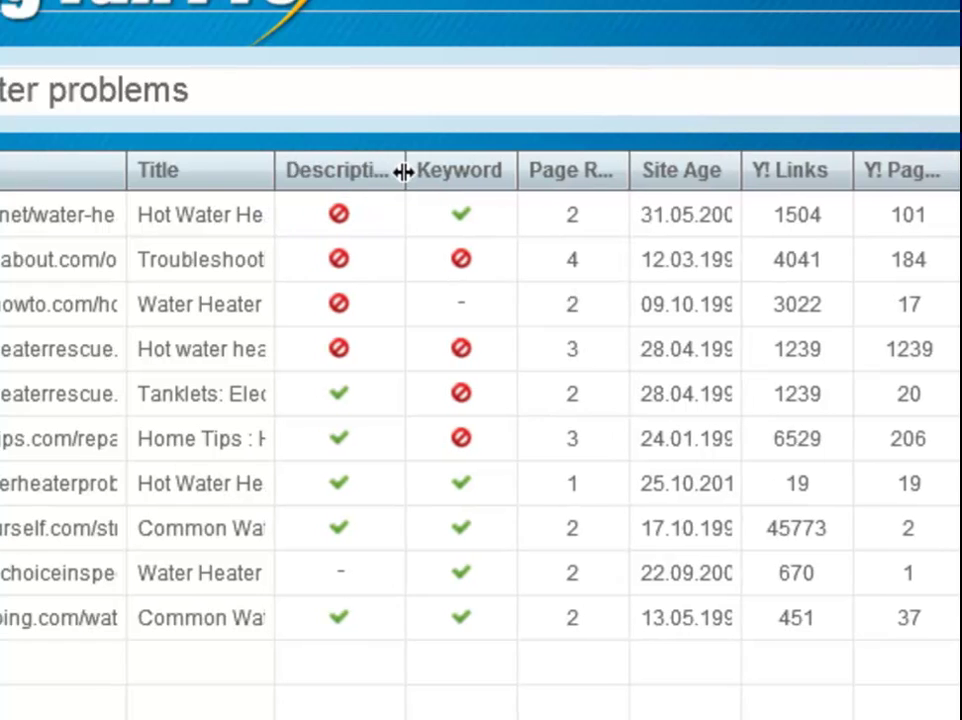
pyautogui.moveTo(403, 172); pyautogui.dragTo(434, 172)
pyautogui.moveTo(541, 166); pyautogui.dragTo(601, 166)
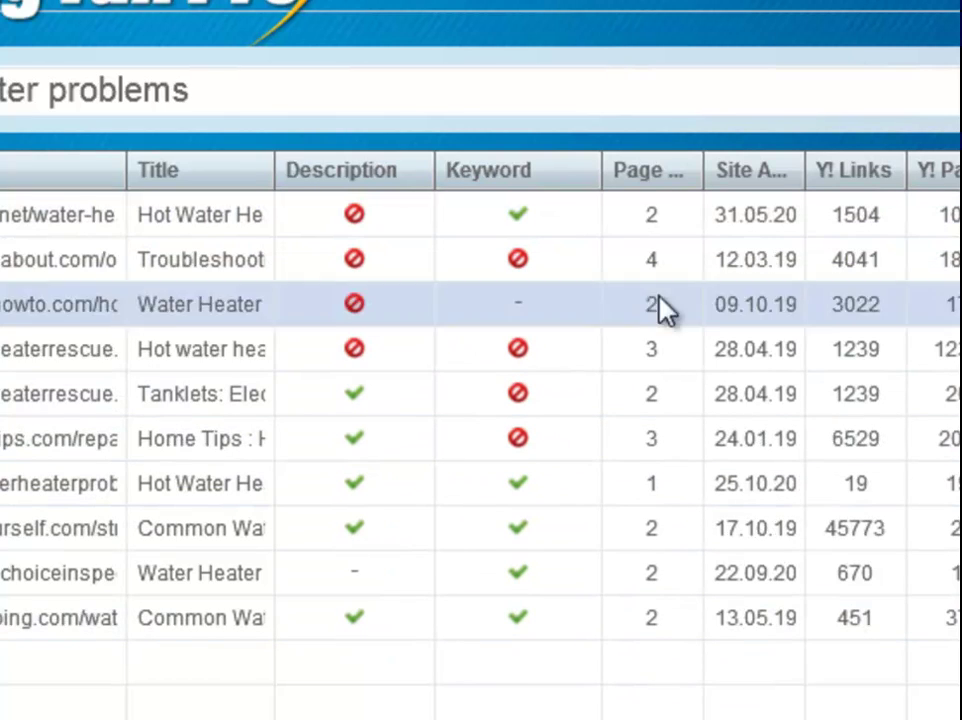
# Narrow the Keyword and URL columns, adjust Page Rank, and widen Site Age to show full dates.
pyautogui.moveTo(603, 174); pyautogui.dragTo(526, 170)
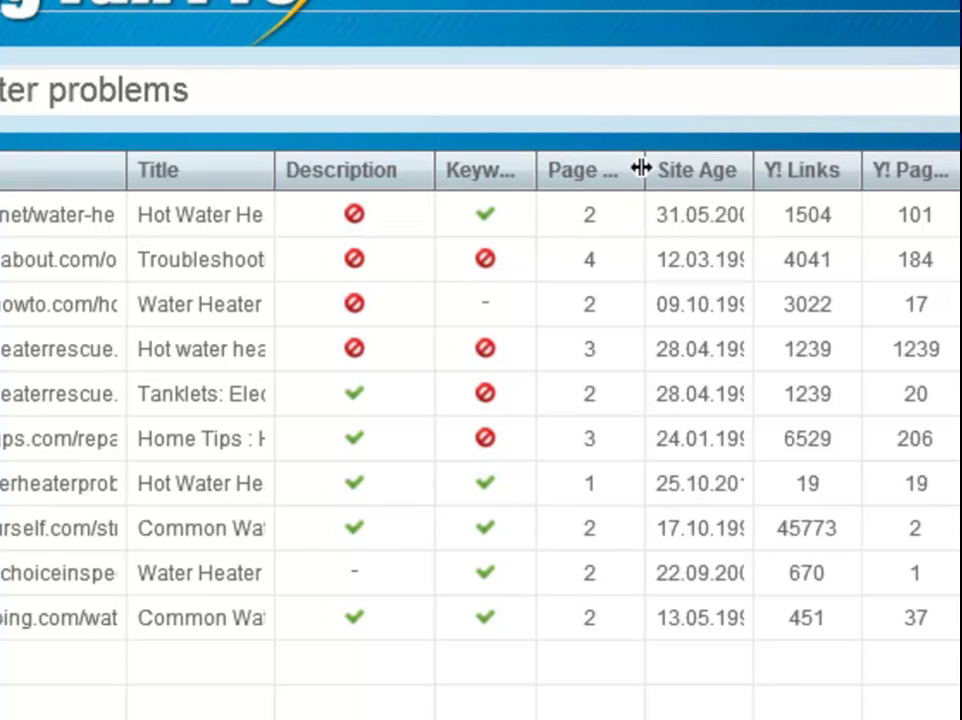
pyautogui.moveTo(641, 162); pyautogui.dragTo(710, 174)
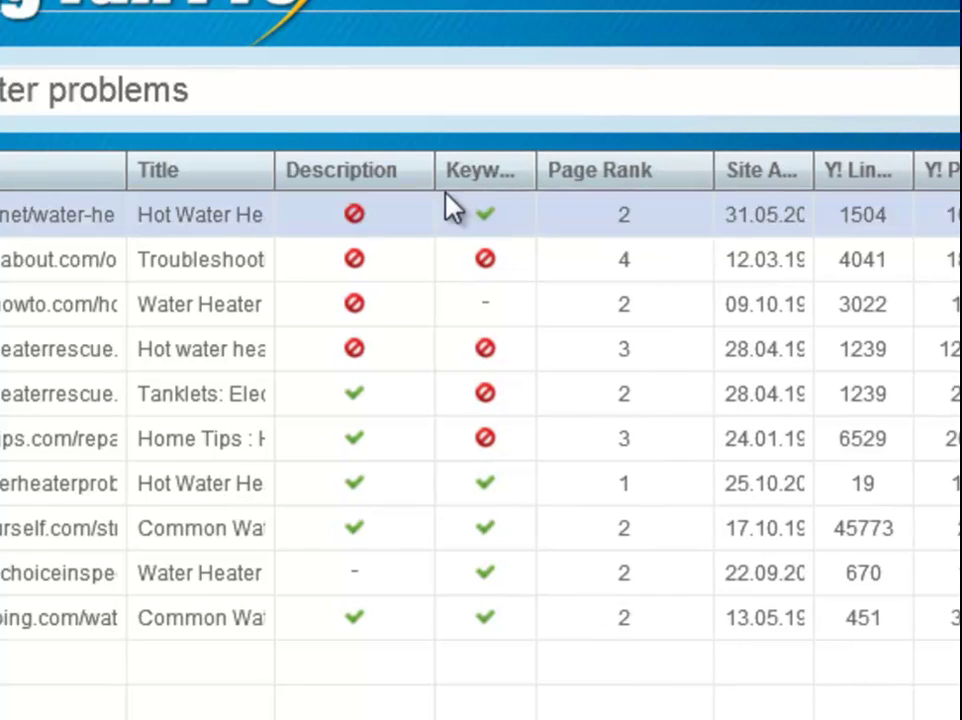
pyautogui.moveTo(118, 170); pyautogui.dragTo(52, 172)
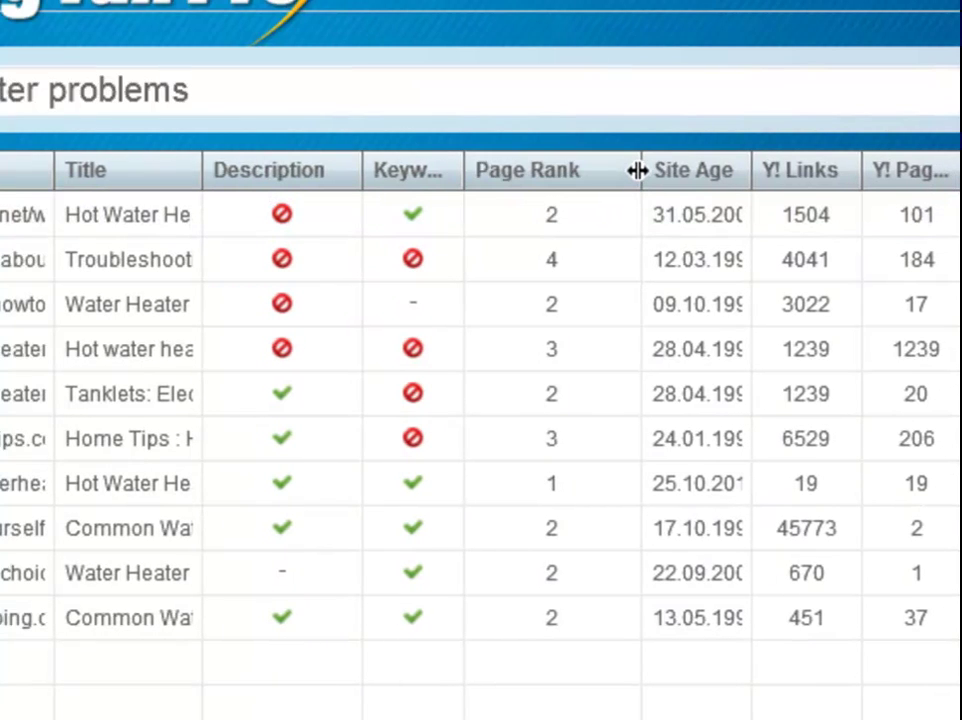
pyautogui.moveTo(637, 170); pyautogui.dragTo(603, 176)
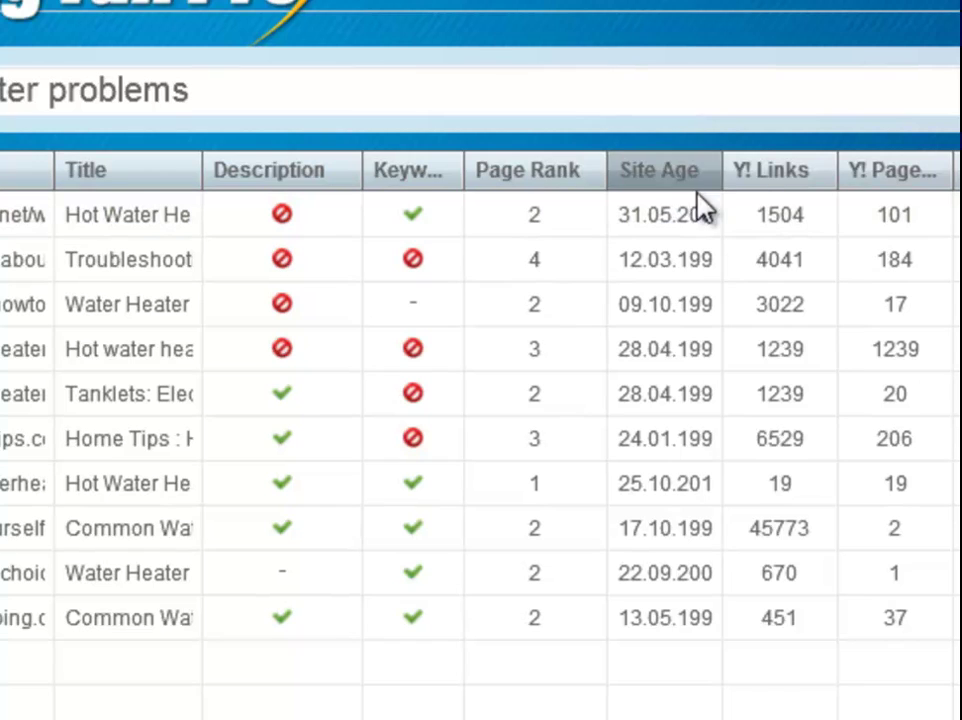
pyautogui.moveTo(721, 170); pyautogui.dragTo(745, 169)
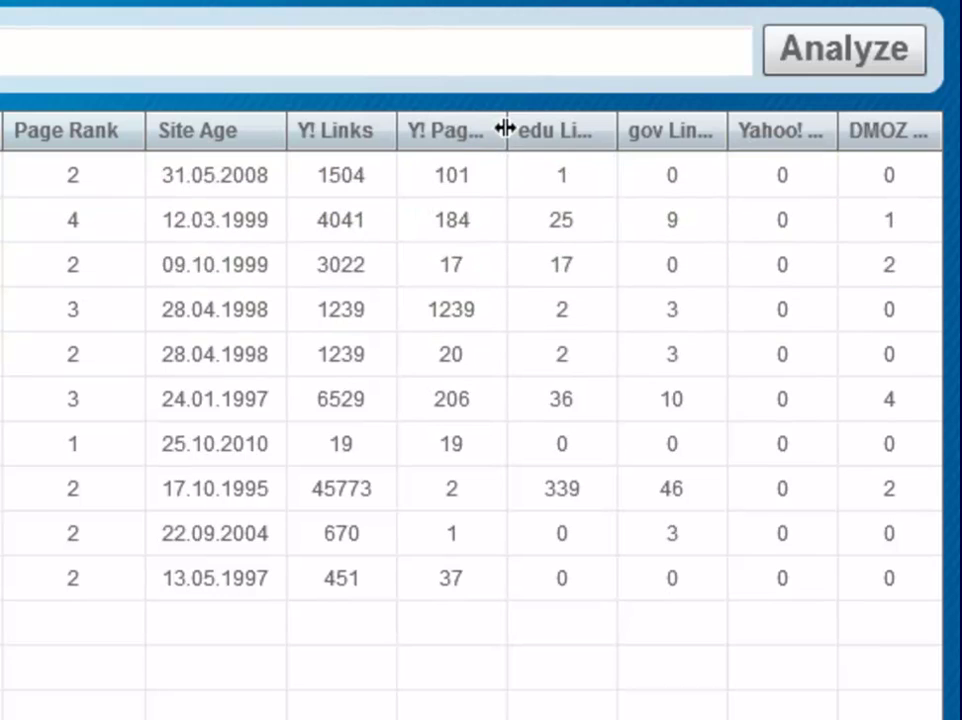
# Adjust Y! Page Links, then widen the edu Links, Page Rank and Title columns.
pyautogui.moveTo(507, 123); pyautogui.dragTo(586, 128)
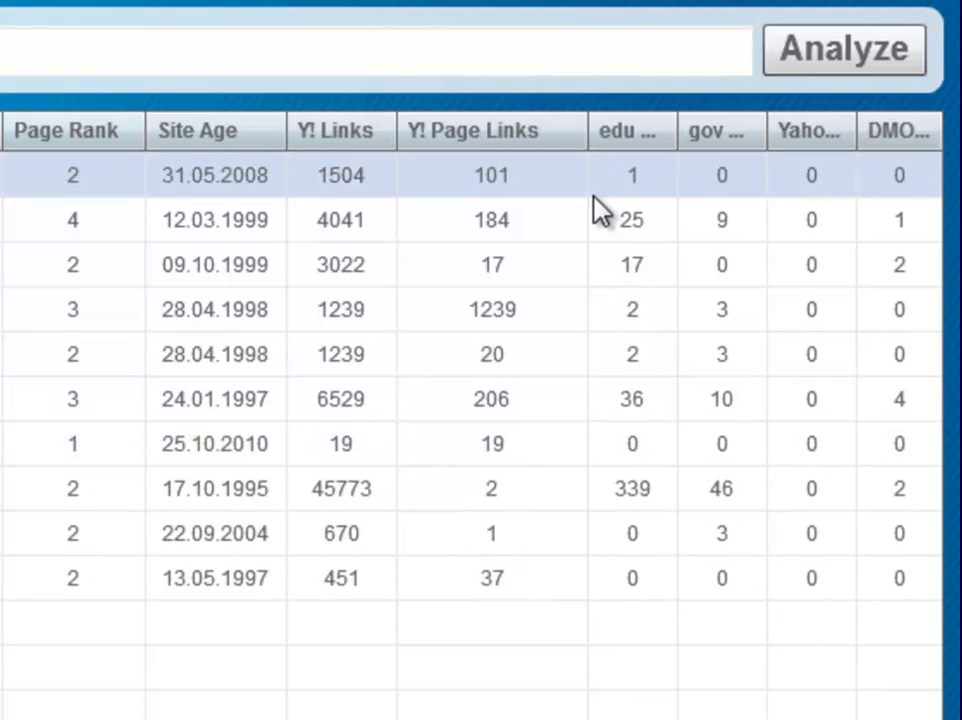
pyautogui.moveTo(582, 133); pyautogui.dragTo(516, 145)
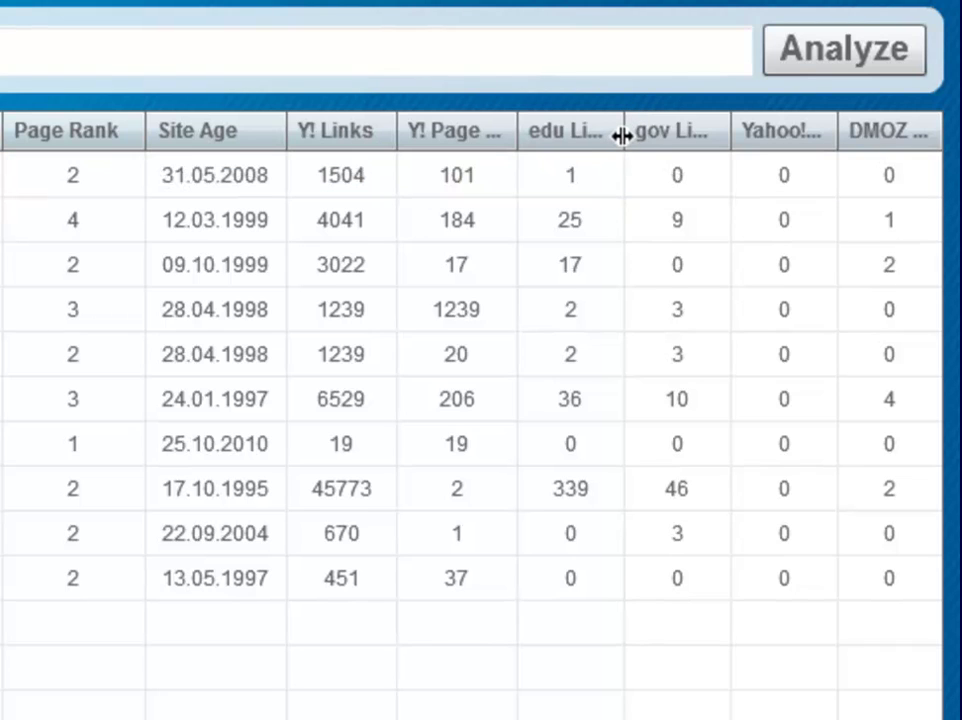
pyautogui.moveTo(622, 133); pyautogui.dragTo(641, 147)
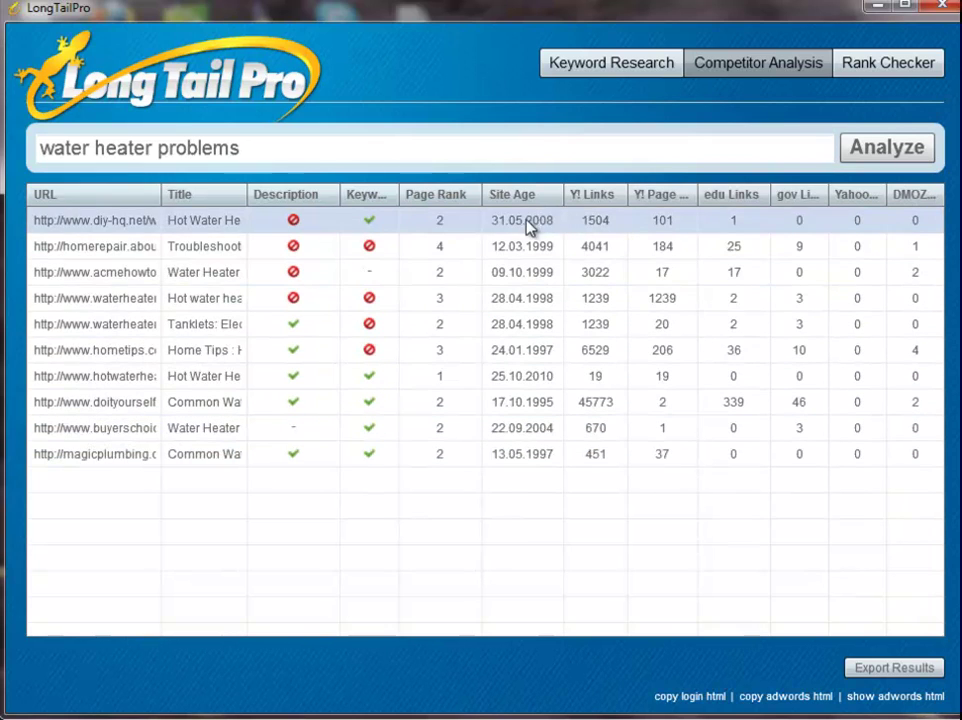
pyautogui.moveTo(483, 193); pyautogui.dragTo(500, 193)
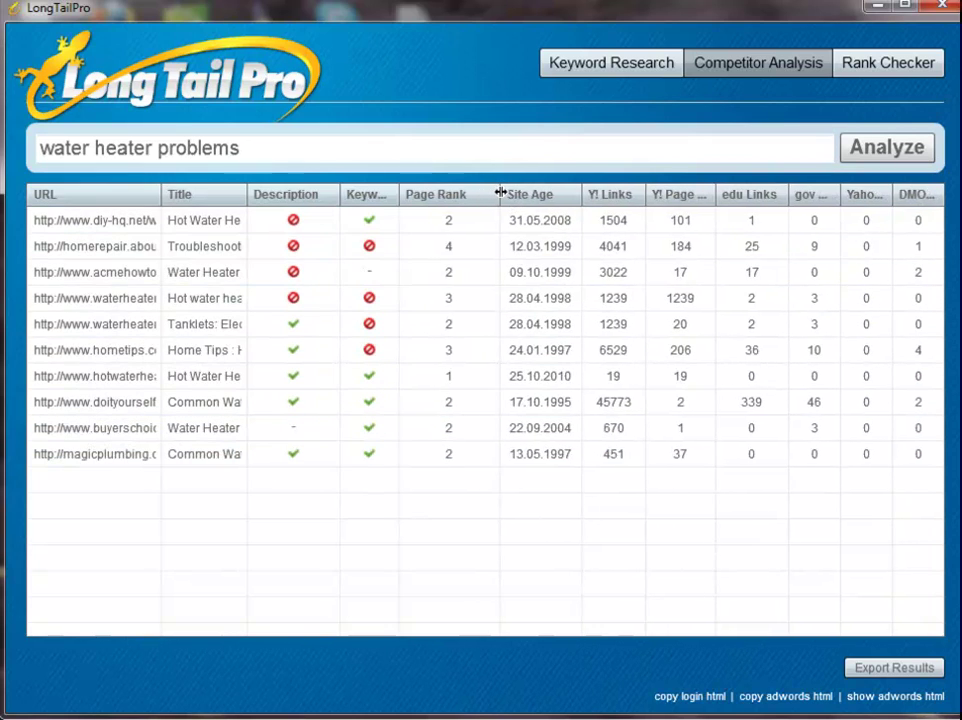
pyautogui.moveTo(245, 195); pyautogui.dragTo(281, 195)
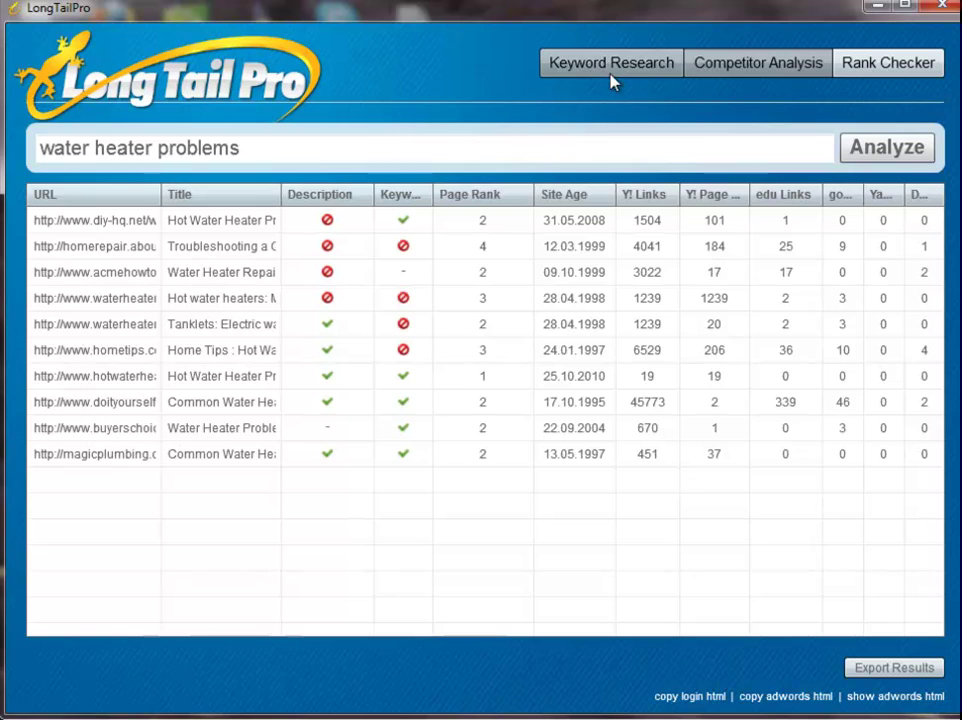
pyautogui.click(614, 62)
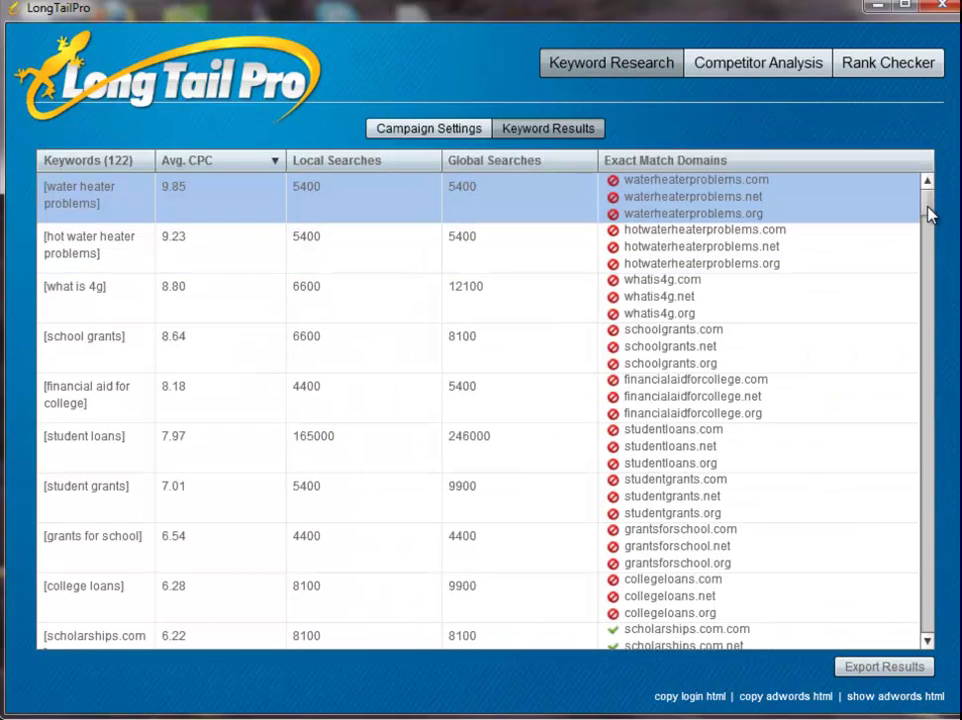
pyautogui.moveTo(929, 211); pyautogui.dragTo(929, 265)
pyautogui.click(805, 296)
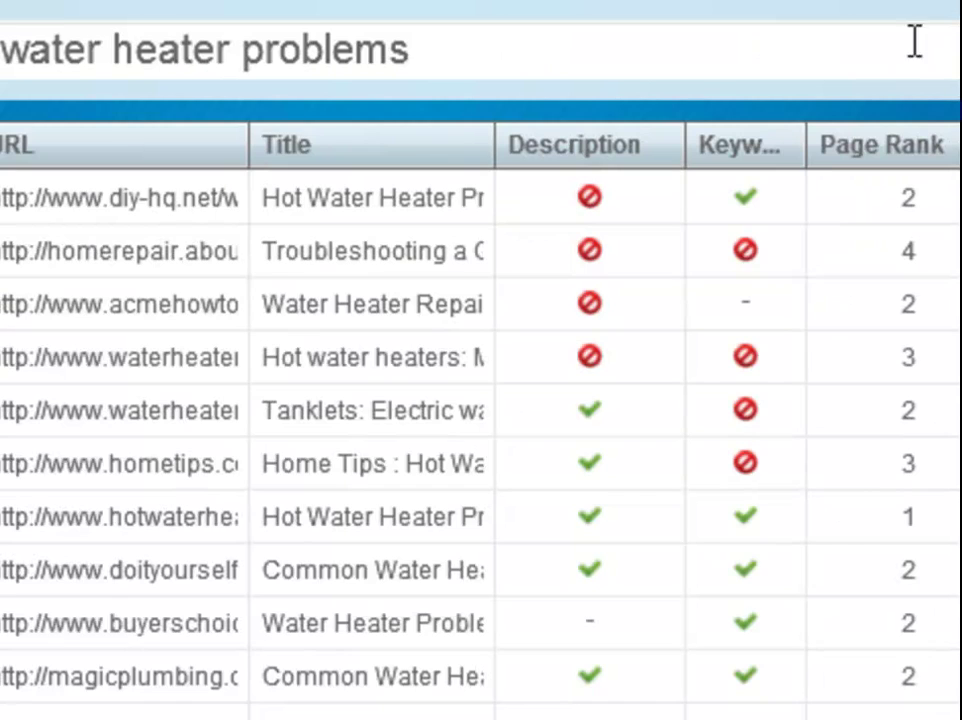
pyautogui.moveTo(914, 42); pyautogui.dragTo(0, 78)
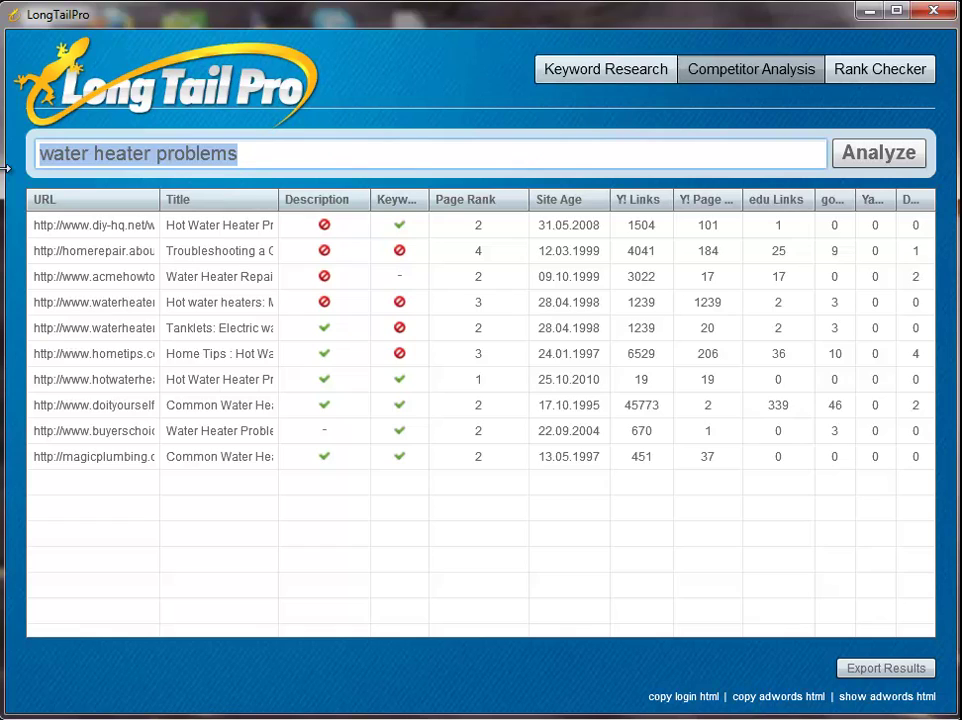
# Analyze competition for 'kindle epub', then narrow its Title and URL columns.
pyautogui.write('kindle epub')
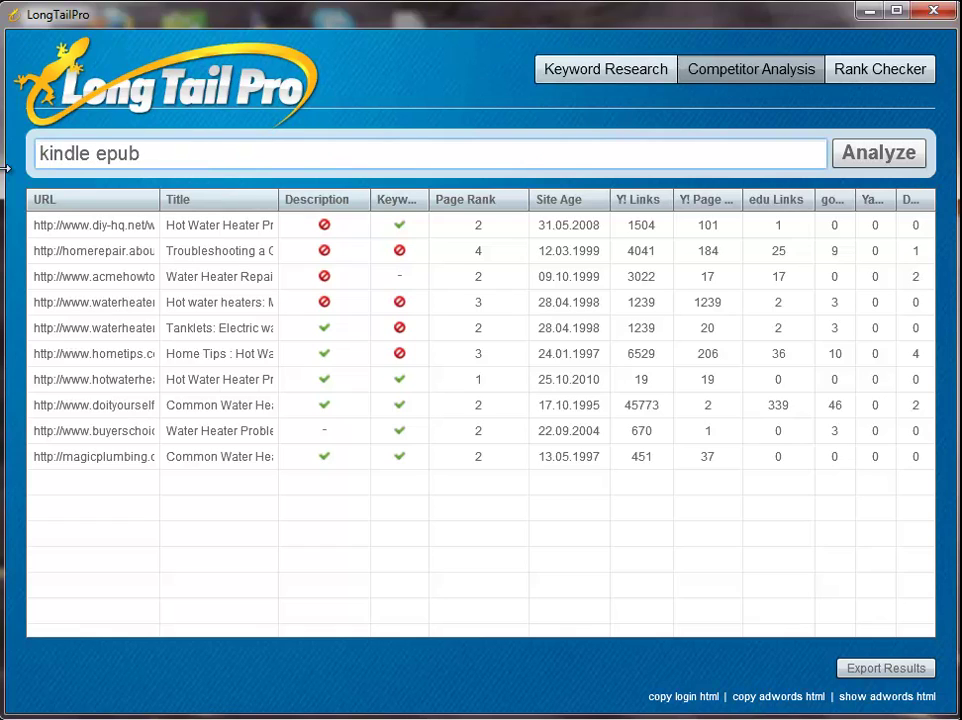
pyautogui.press('Return')
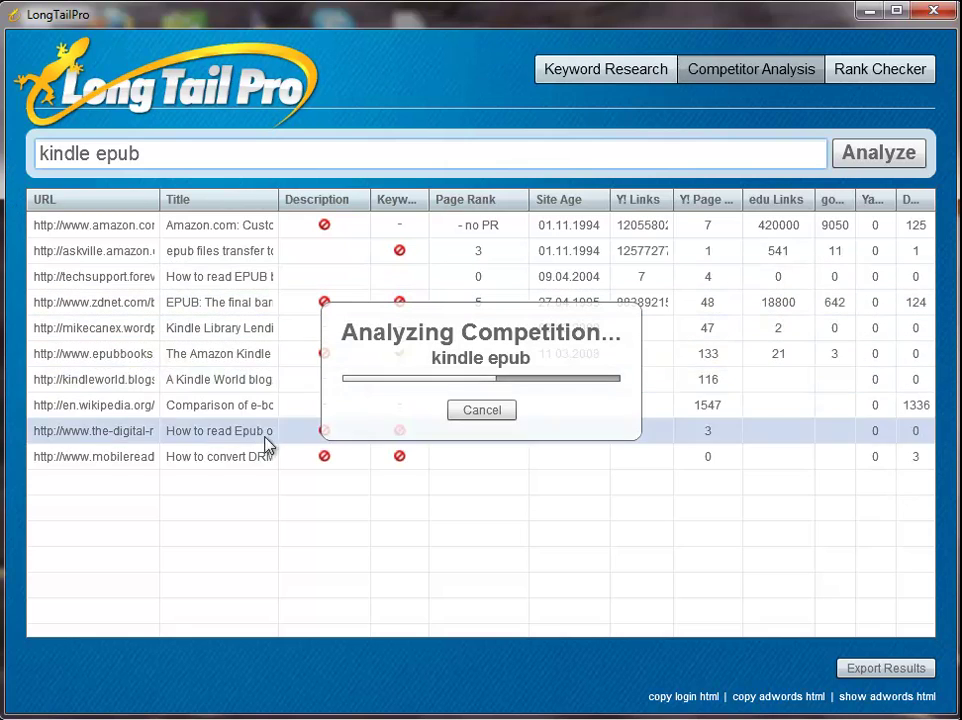
pyautogui.moveTo(281, 198); pyautogui.dragTo(241, 198)
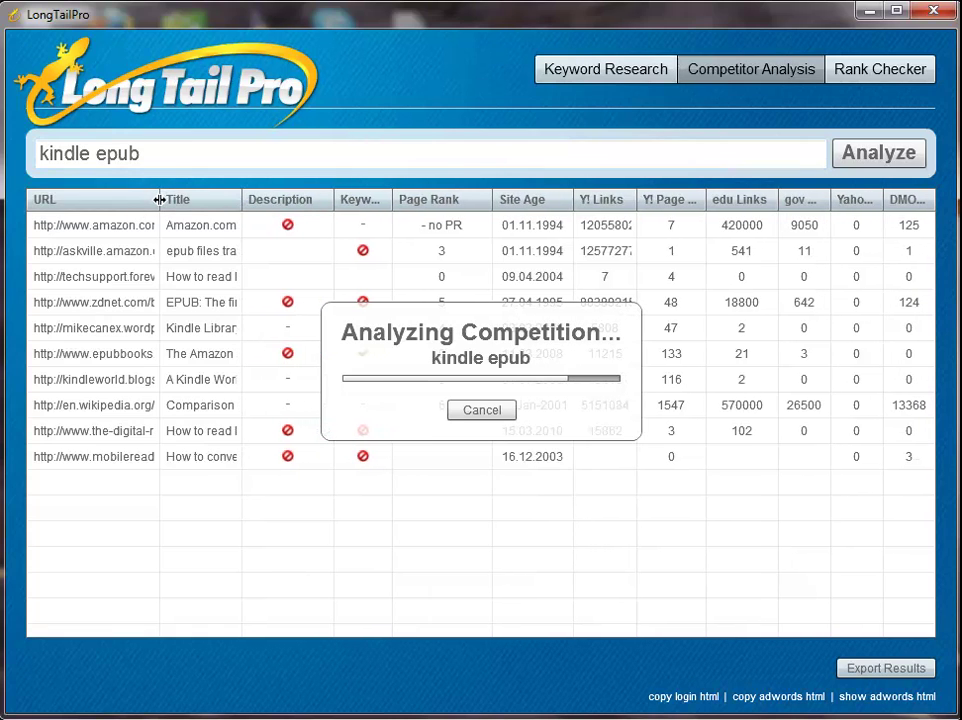
pyautogui.moveTo(159, 199); pyautogui.dragTo(111, 199)
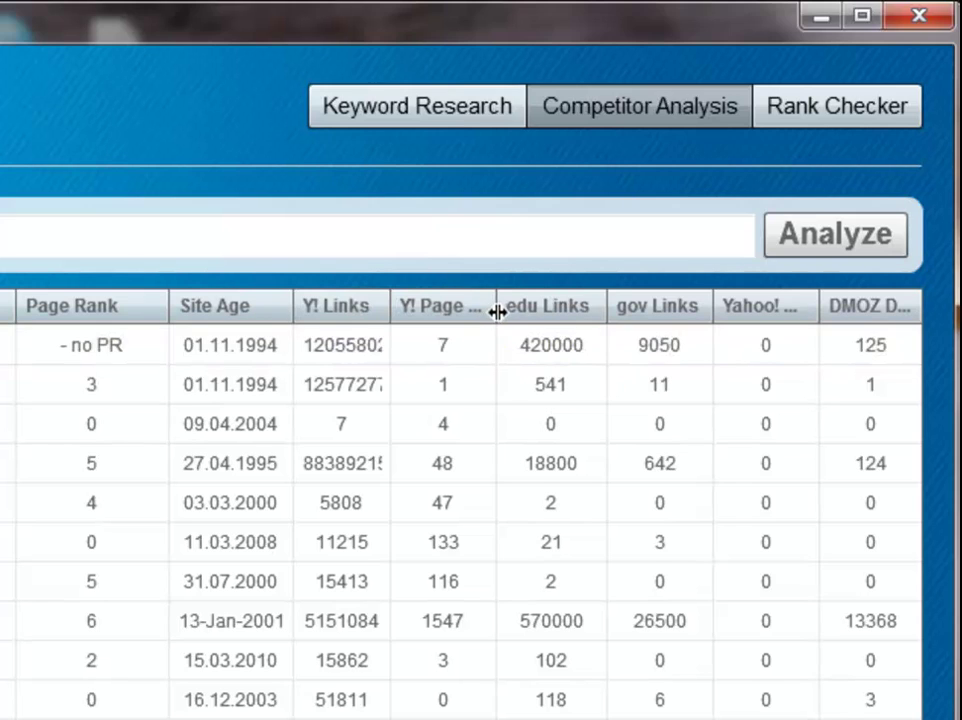
# Widen the Y! Page Links column and stretch the Title column to show full kindle epub page titles.
pyautogui.moveTo(497, 312); pyautogui.dragTo(566, 311)
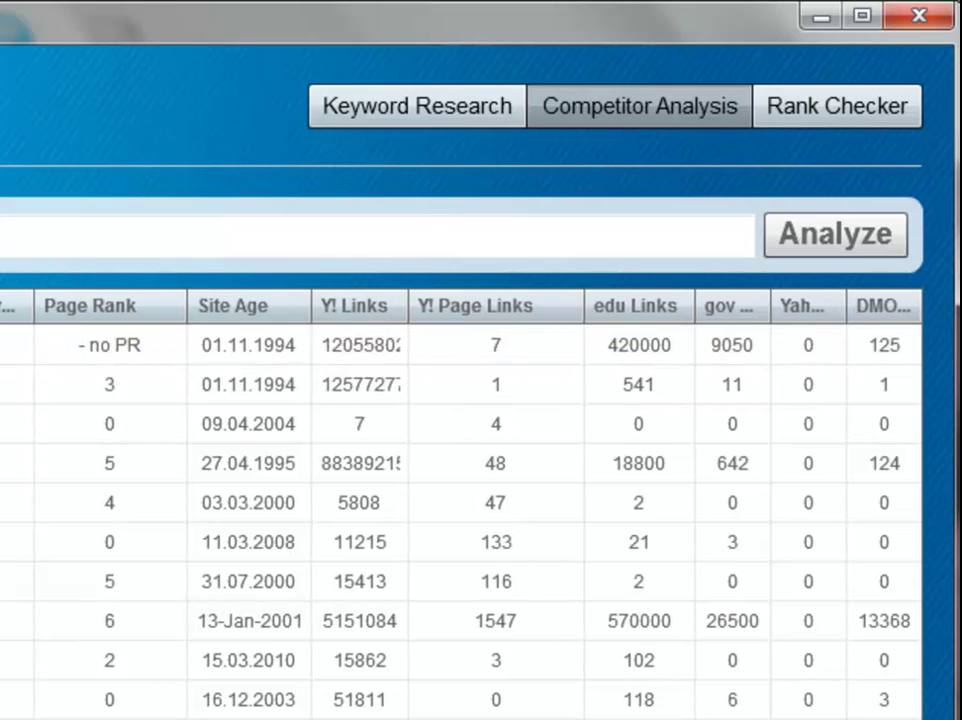
pyautogui.hscroll(-5, 460, 500)
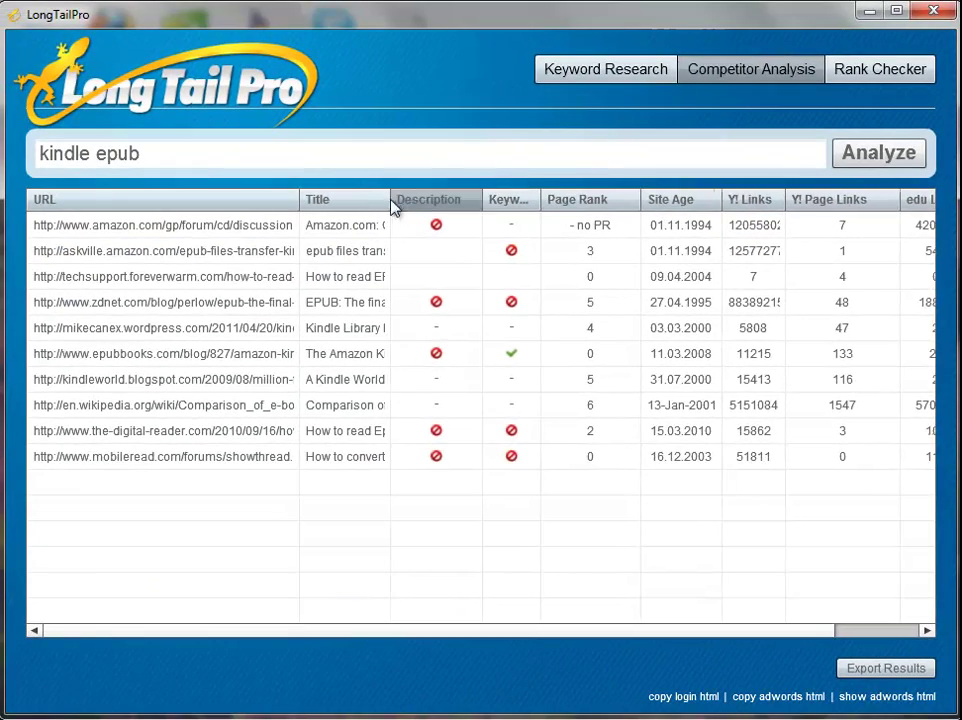
pyautogui.moveTo(392, 203); pyautogui.dragTo(718, 249)
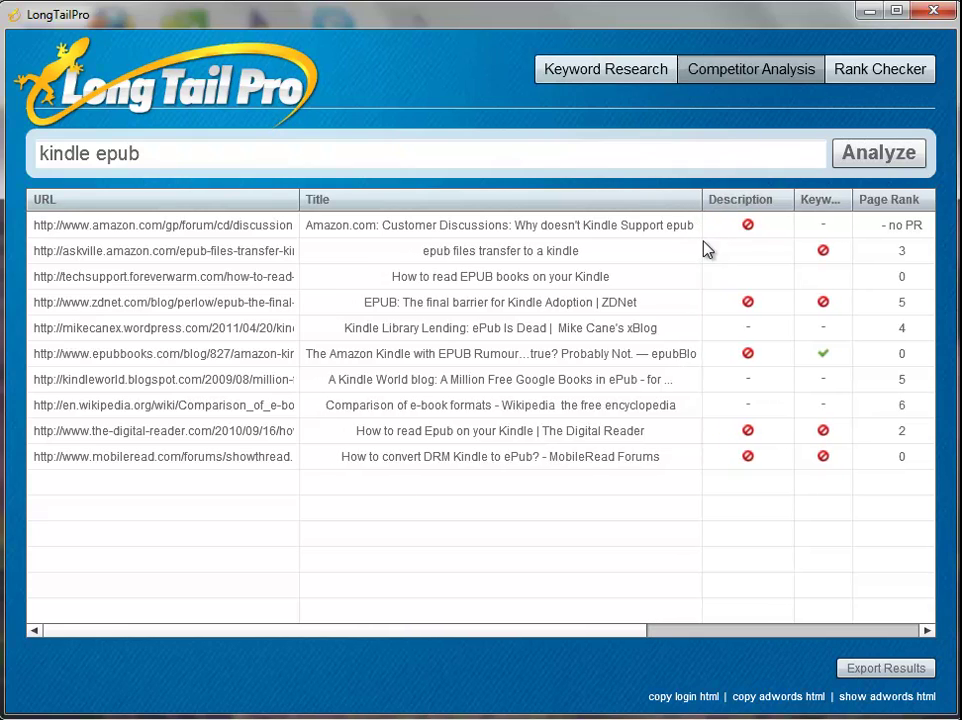
# Select the How to read EPUB books, ZDNet, mikecanex, epubbooks and kindleworld.blogspot results.
pyautogui.click(630, 256)
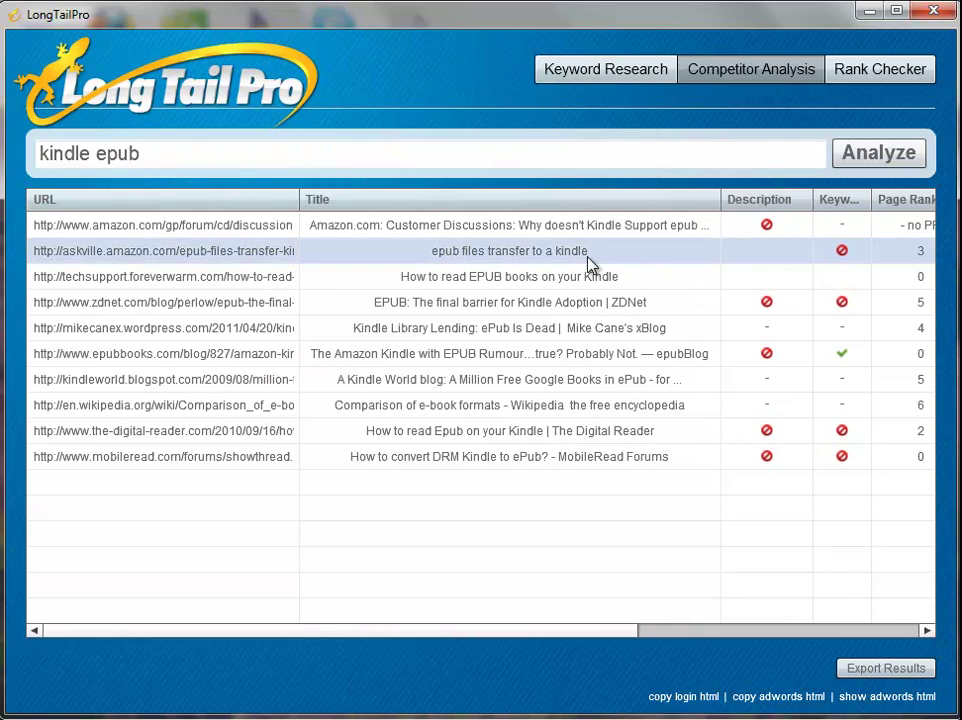
pyautogui.click(589, 268)
pyautogui.click(583, 302)
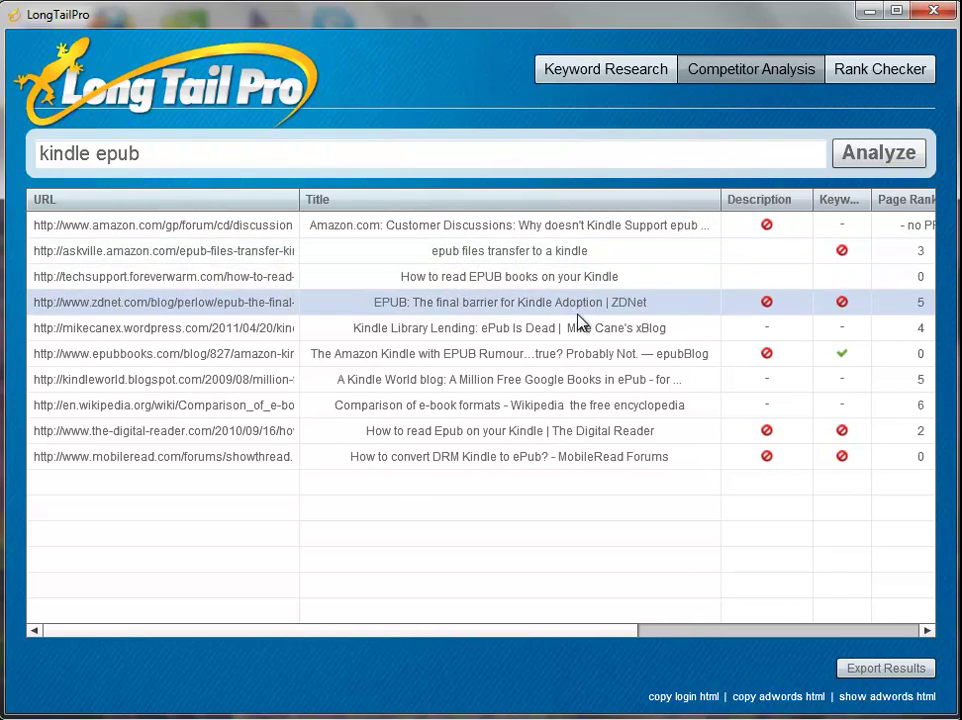
pyautogui.click(577, 328)
pyautogui.click(572, 354)
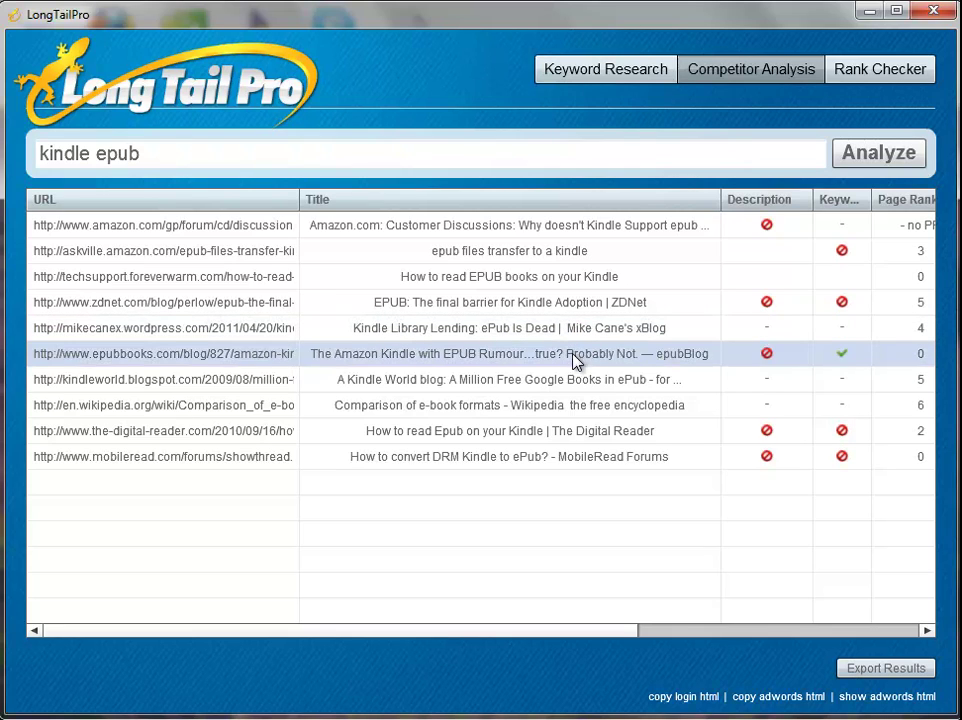
pyautogui.click(562, 381)
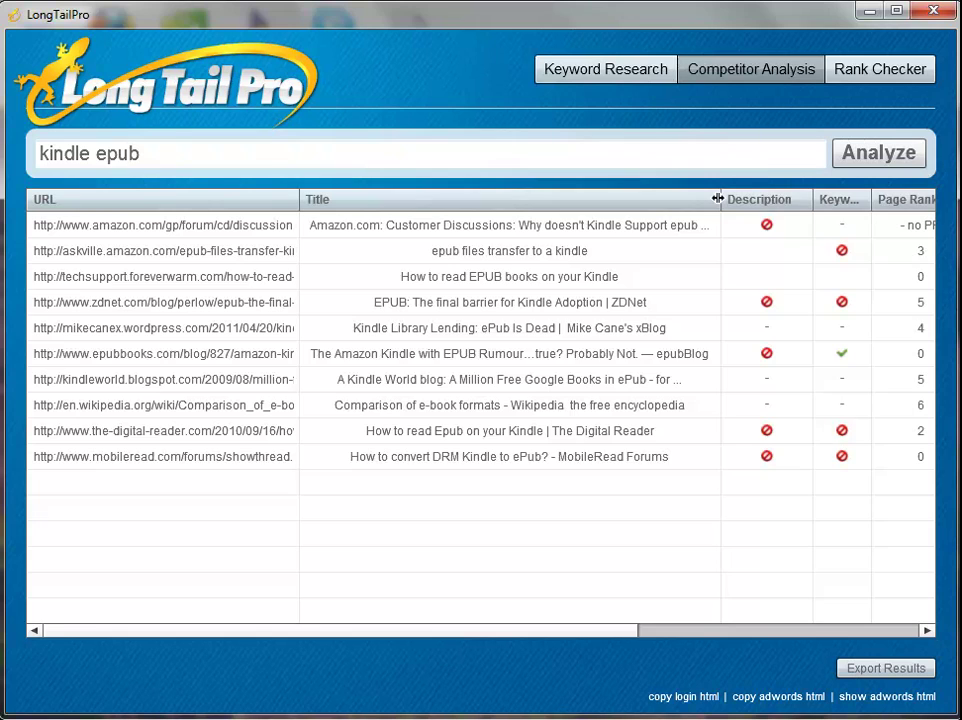
# Narrow the Title and URL columns so metrics through DMOZ fit on screen.
pyautogui.moveTo(717, 198); pyautogui.dragTo(437, 216)
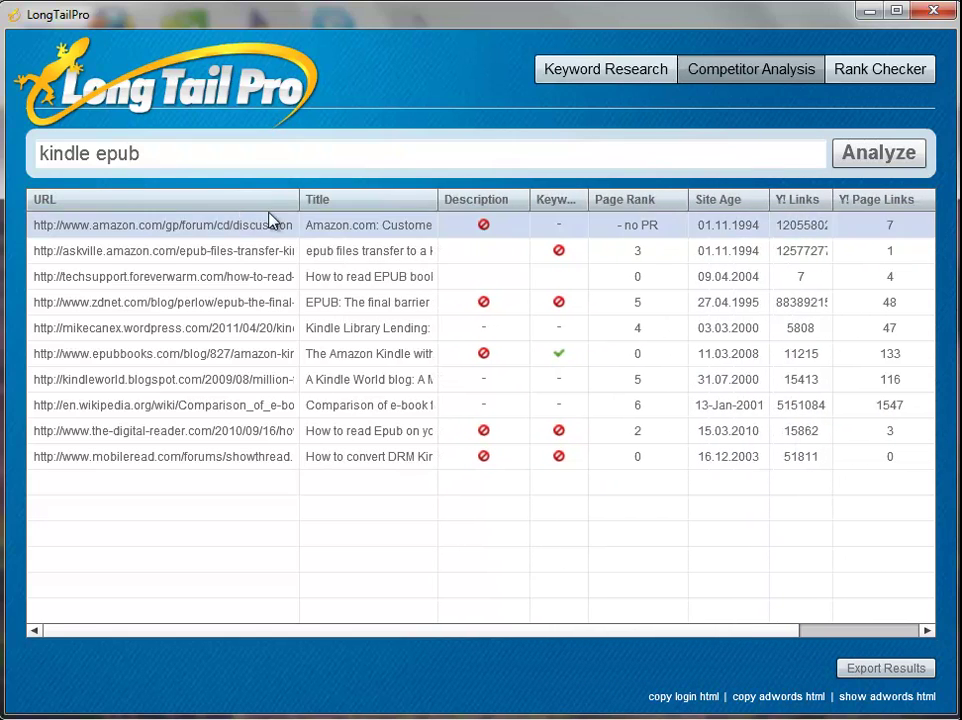
pyautogui.moveTo(299, 200); pyautogui.dragTo(95, 212)
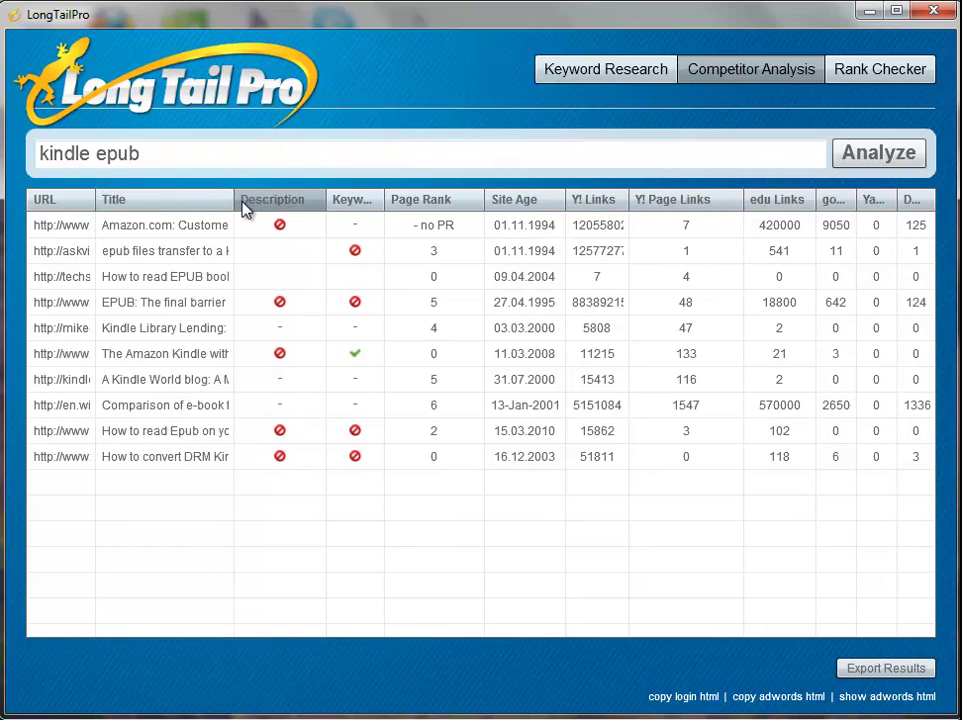
pyautogui.moveTo(238, 206); pyautogui.dragTo(171, 210)
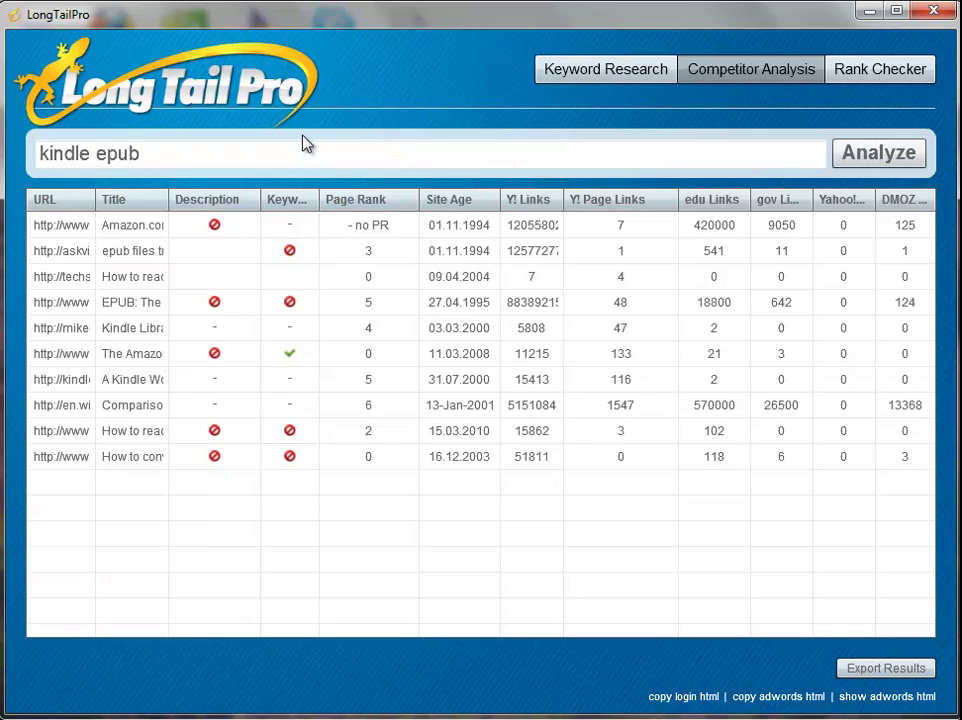
# Return to the kindle epub competitor table and widen the Y! Links column to show full counts.
pyautogui.click(606, 69)
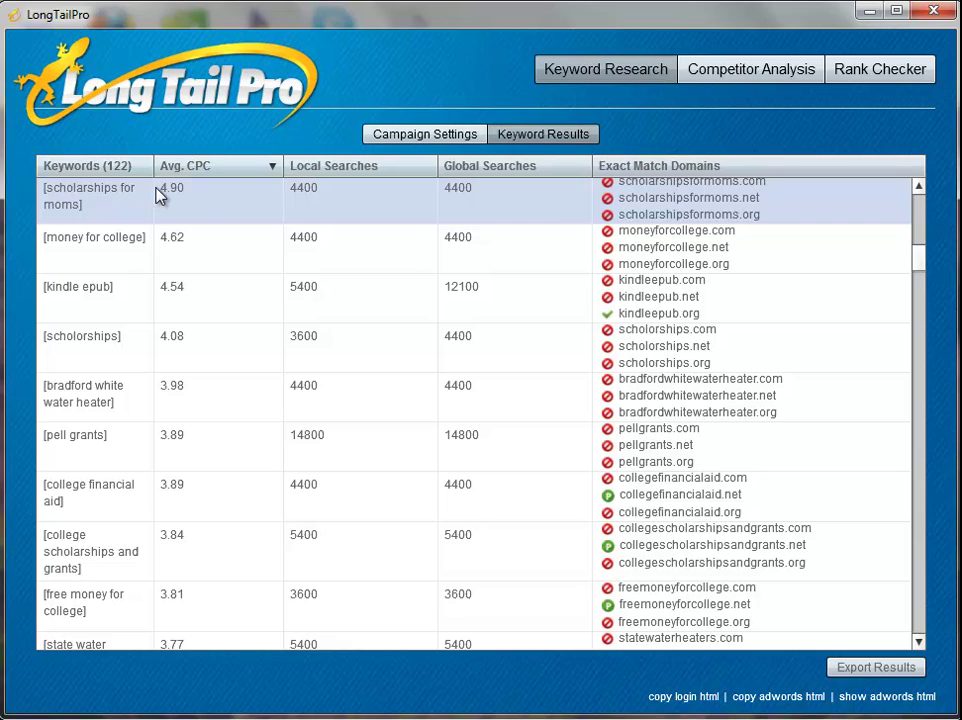
pyautogui.click(736, 72)
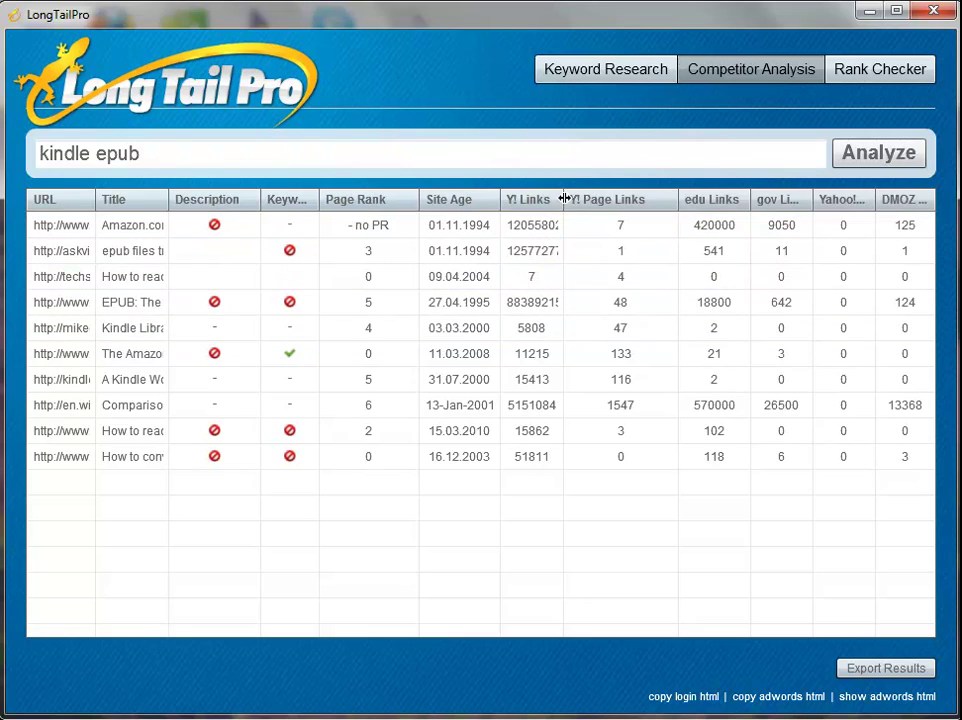
pyautogui.moveTo(564, 199); pyautogui.dragTo(592, 199)
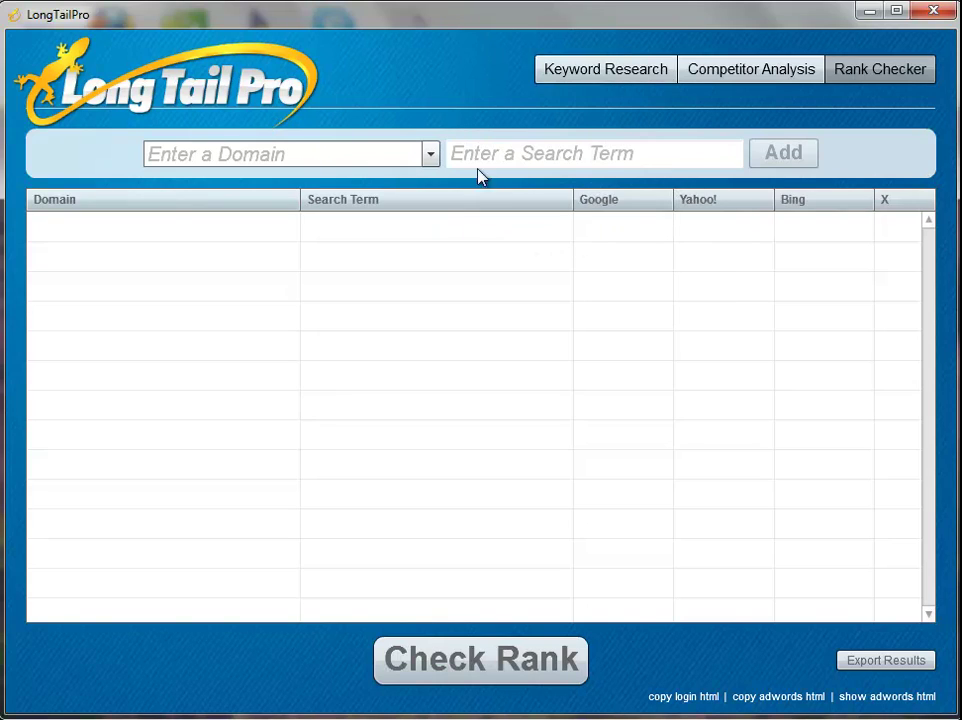
# Add nichepursuits.com with the search terms 'niche pursuits' and 'niche business ideas'.
pyautogui.click(314, 150)
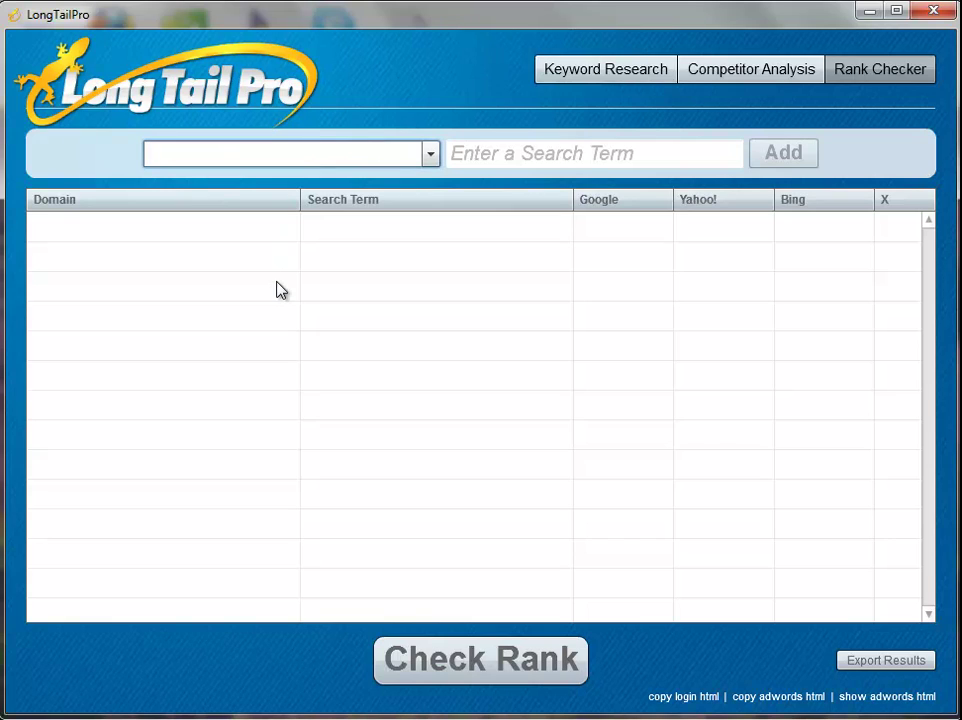
pyautogui.write('nichepur')
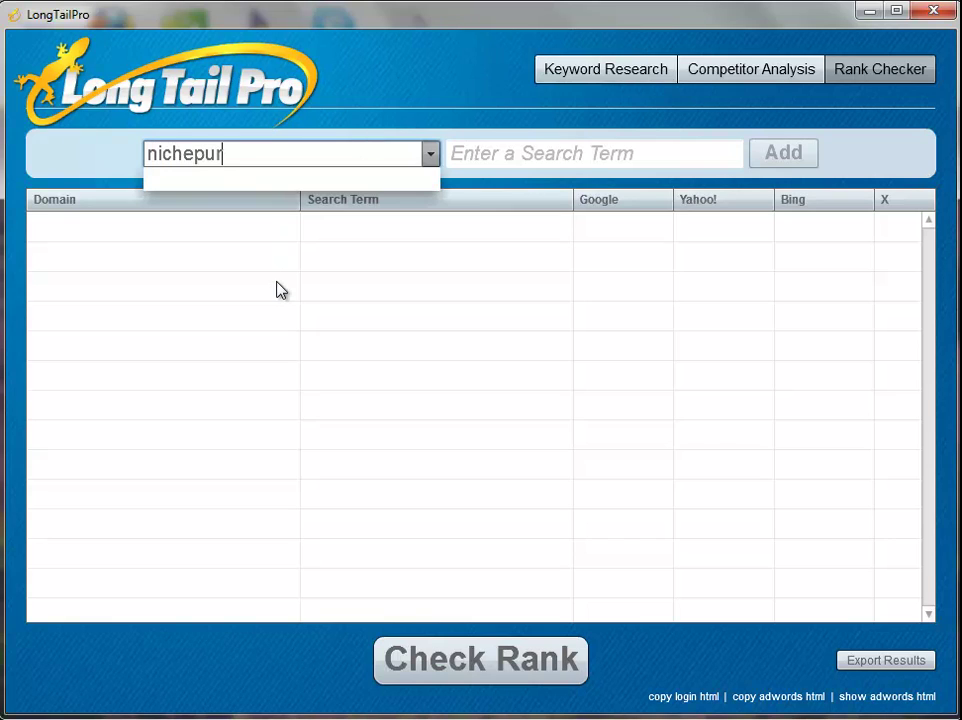
pyautogui.write('suits.com')
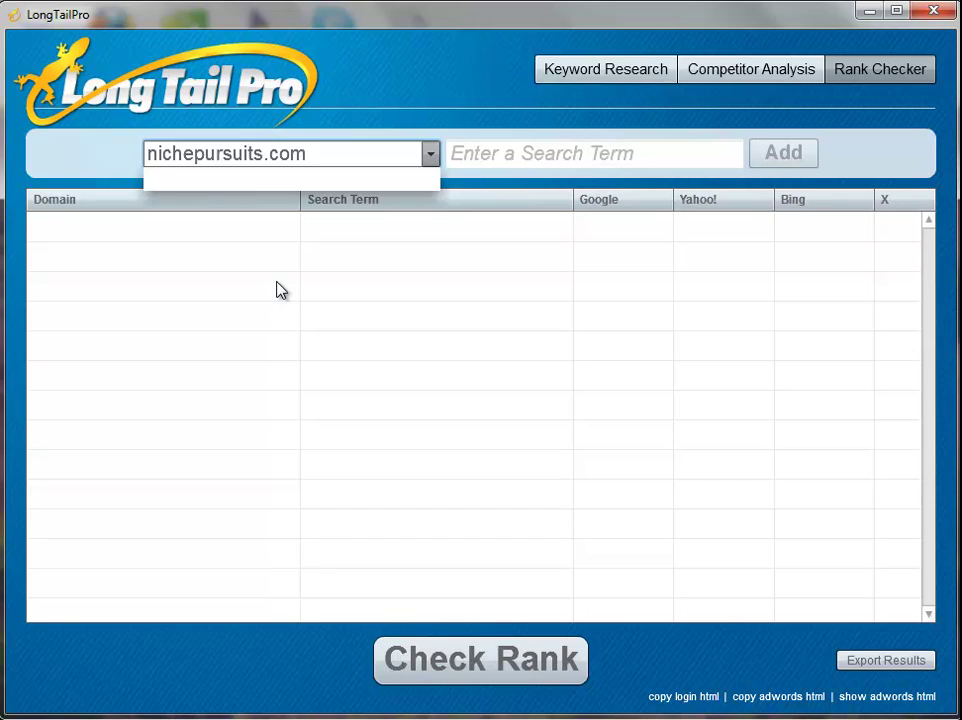
pyautogui.press('Tab')
pyautogui.write('ni')
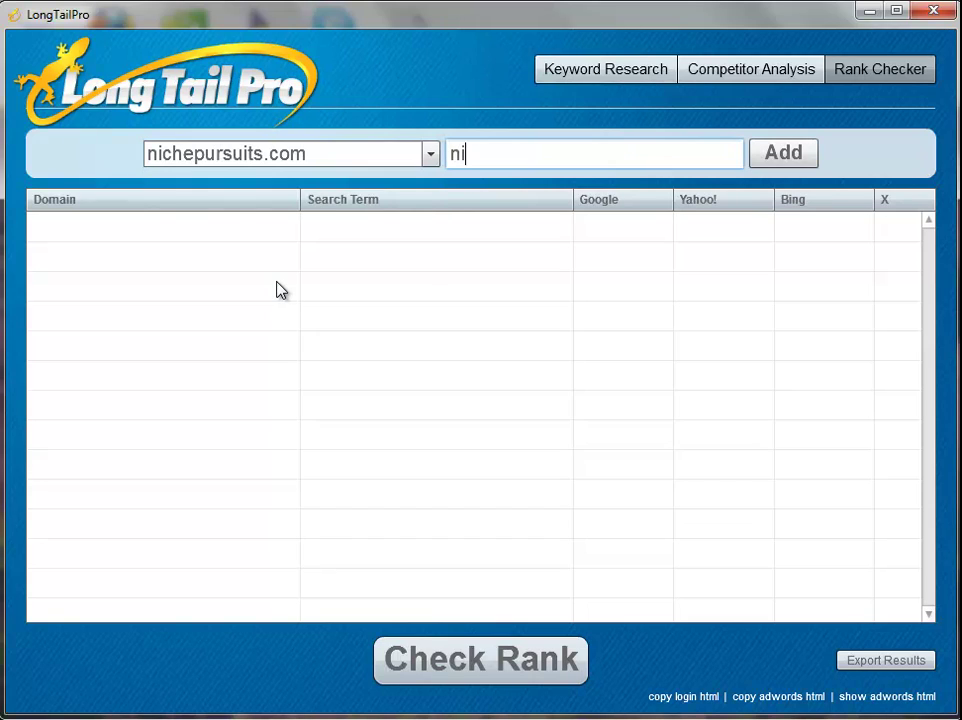
pyautogui.write('che pursuits')
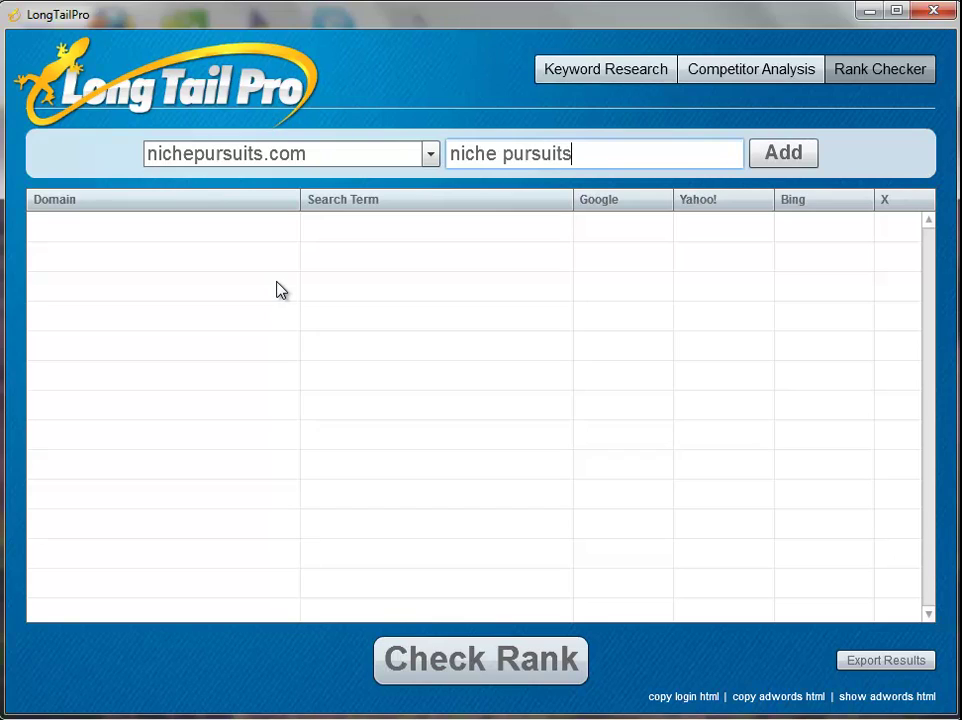
pyautogui.press('Return')
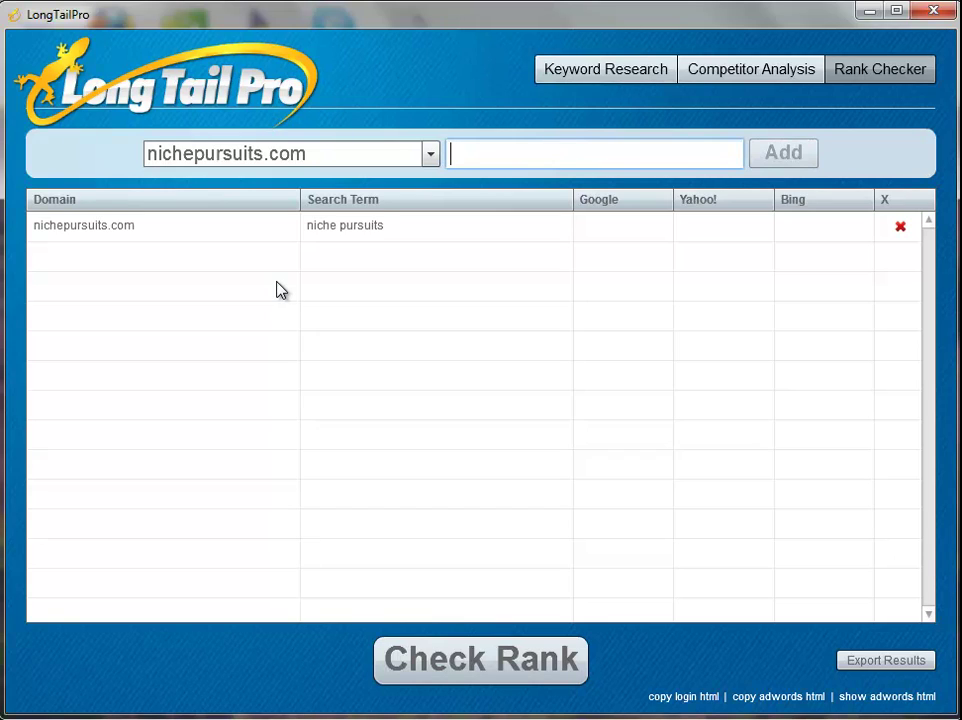
pyautogui.write('niche ')
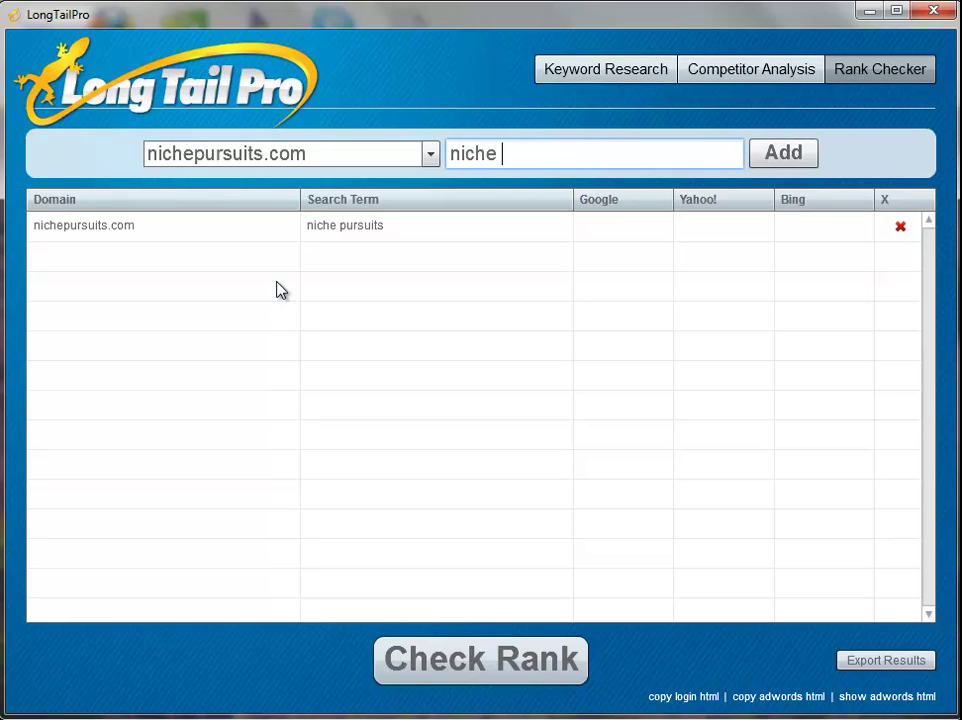
pyautogui.write('business ideas')
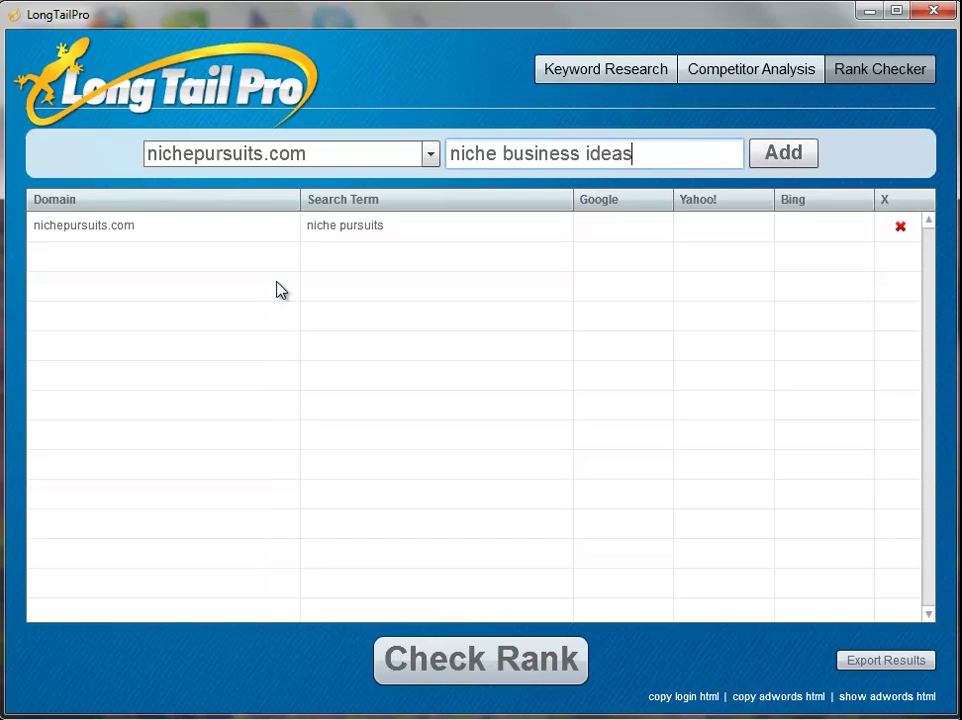
pyautogui.press('Return')
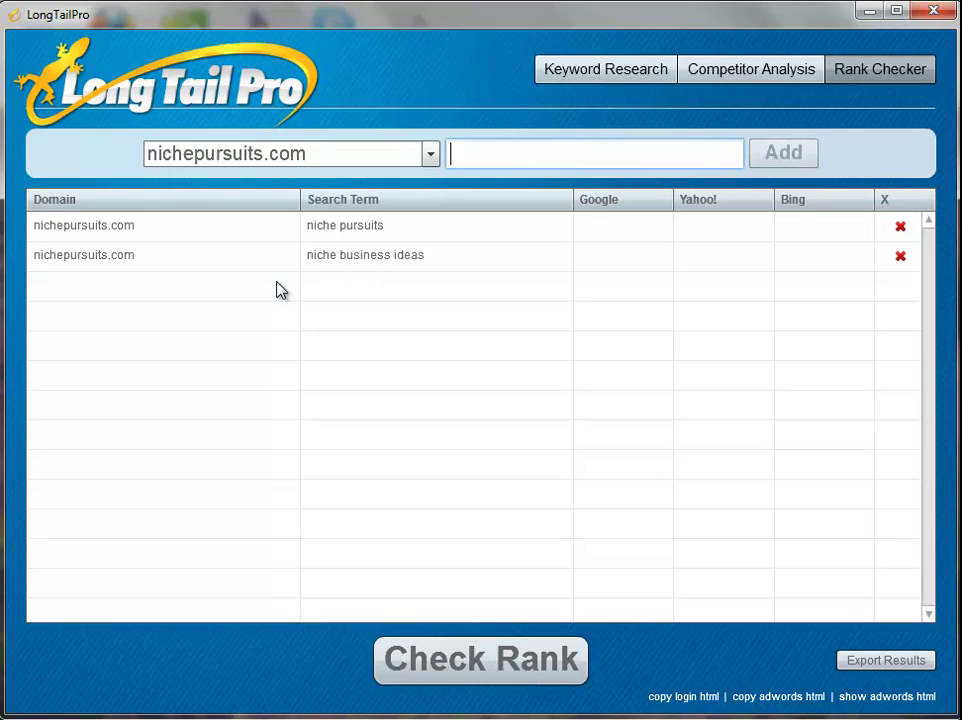
# Add longtailpro.com with the search term 'long tail pro'.
pyautogui.click(313, 155)
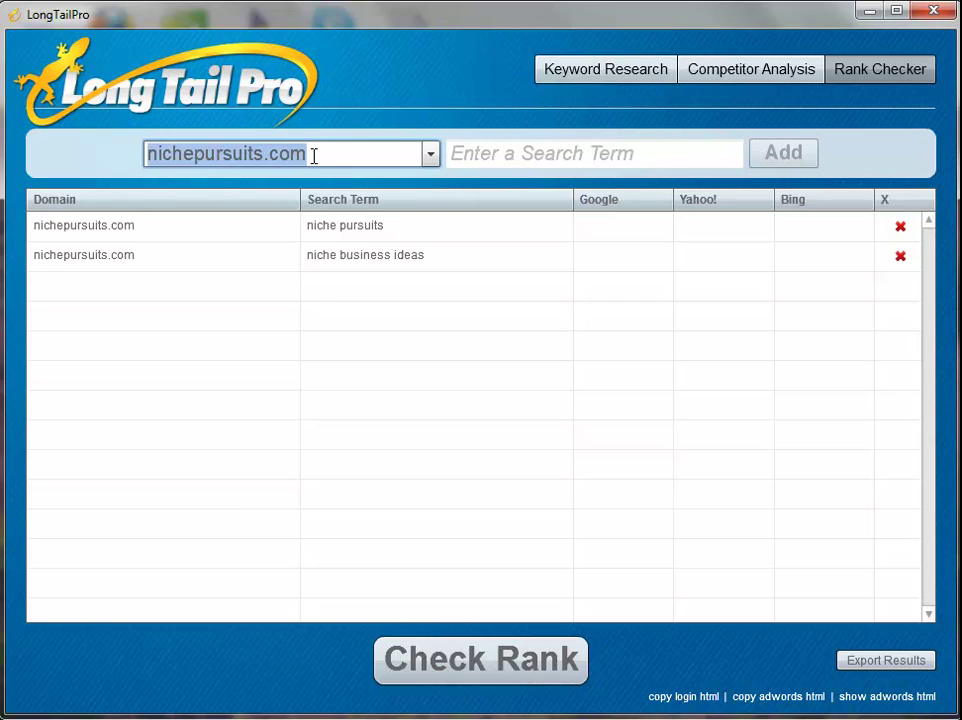
pyautogui.write('longtailpro.')
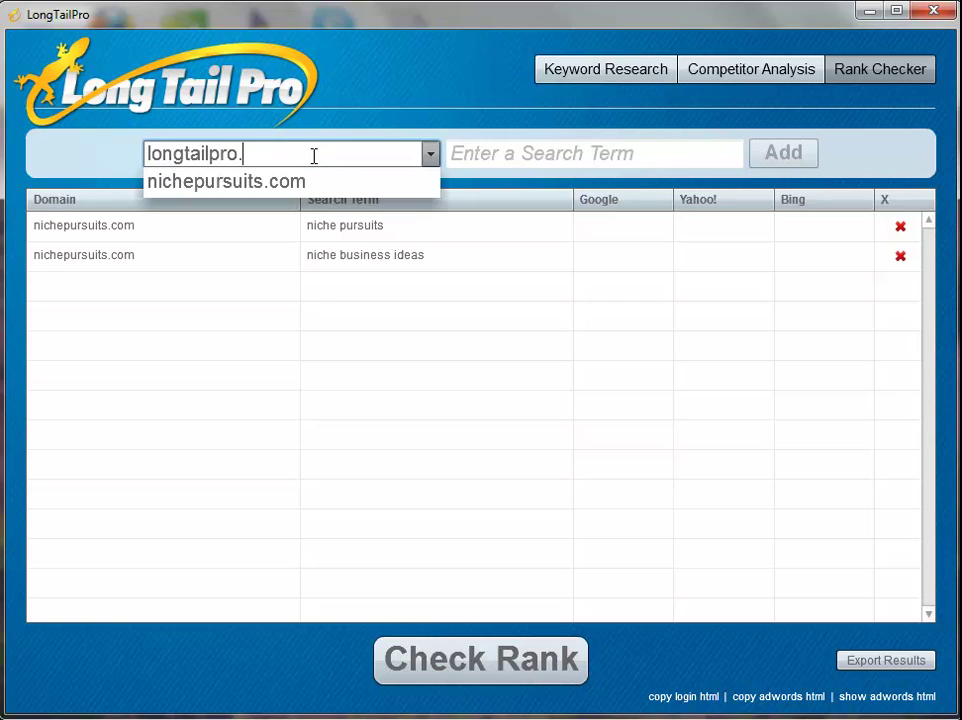
pyautogui.write('com')
pyautogui.press('Tab')
pyautogui.write('long tail')
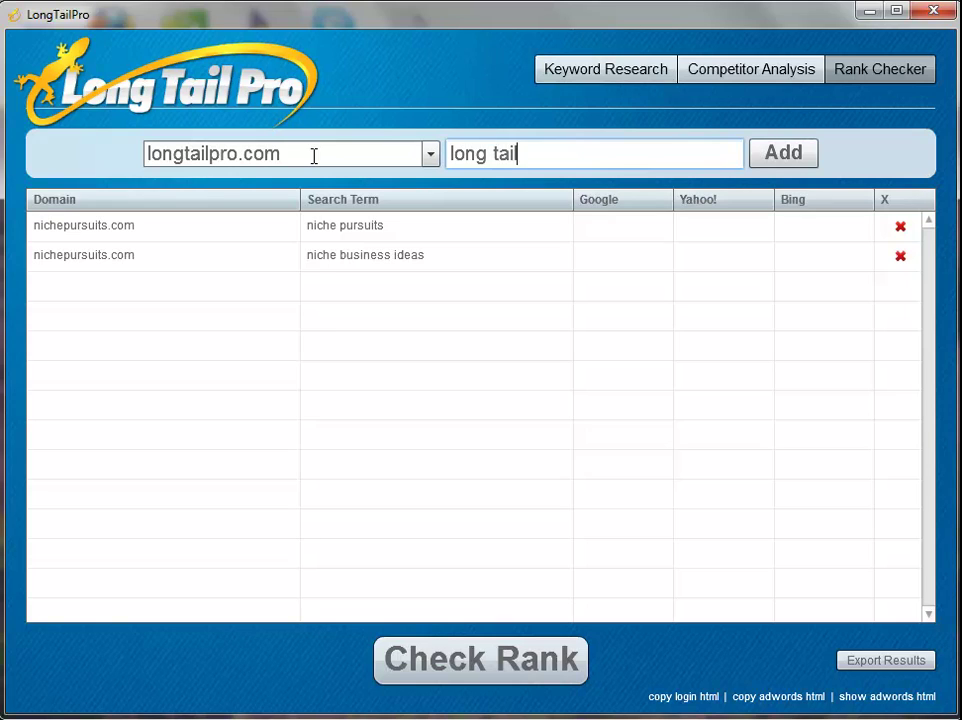
pyautogui.write(' pro')
pyautogui.press('Return')
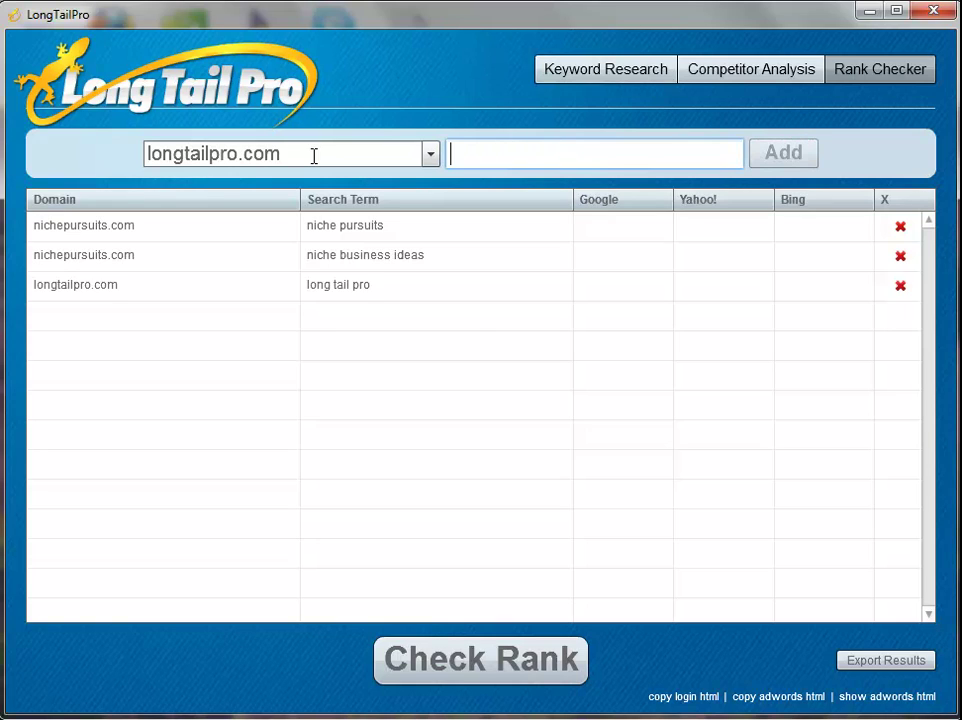
# Run Check Rank so 'niche business ideas' shows Google 2, Yahoo! 19 and Bing 15.
pyautogui.click(502, 656)
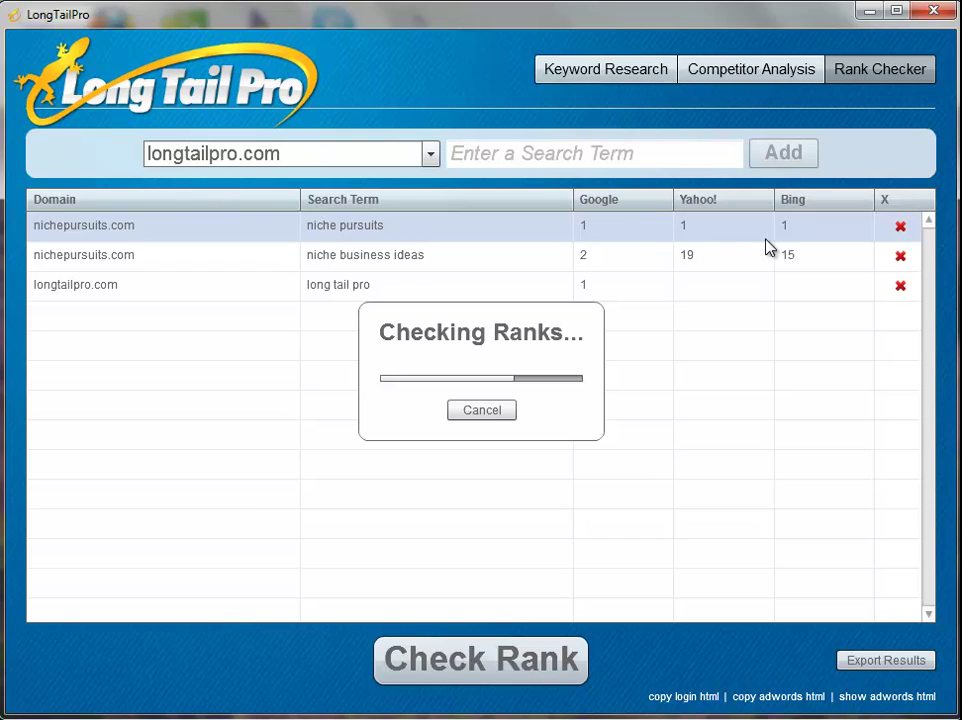
pyautogui.click(668, 266)
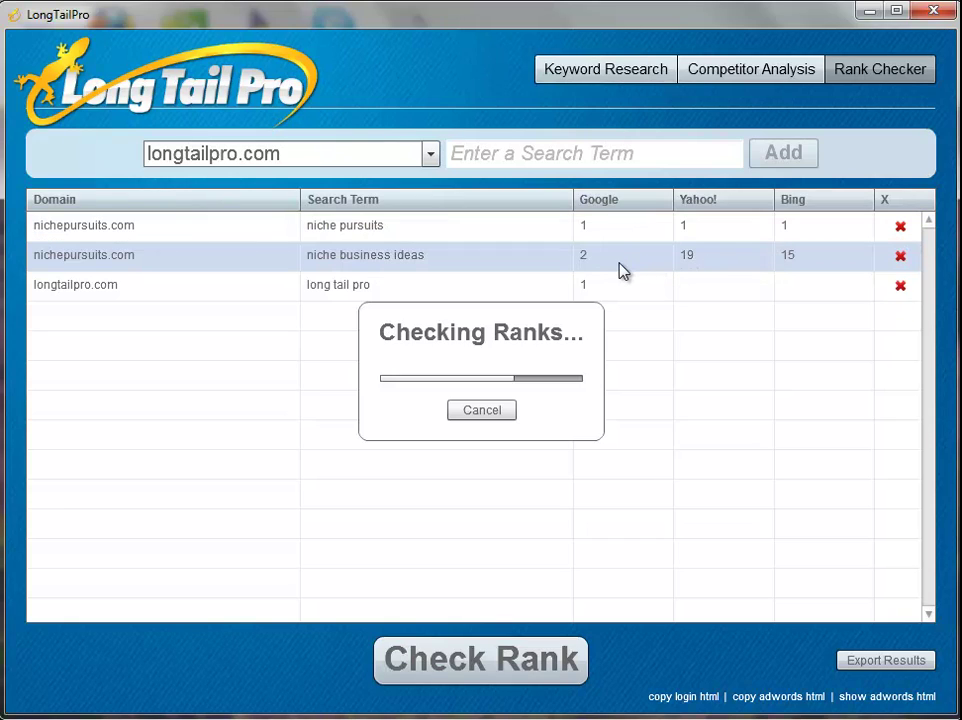